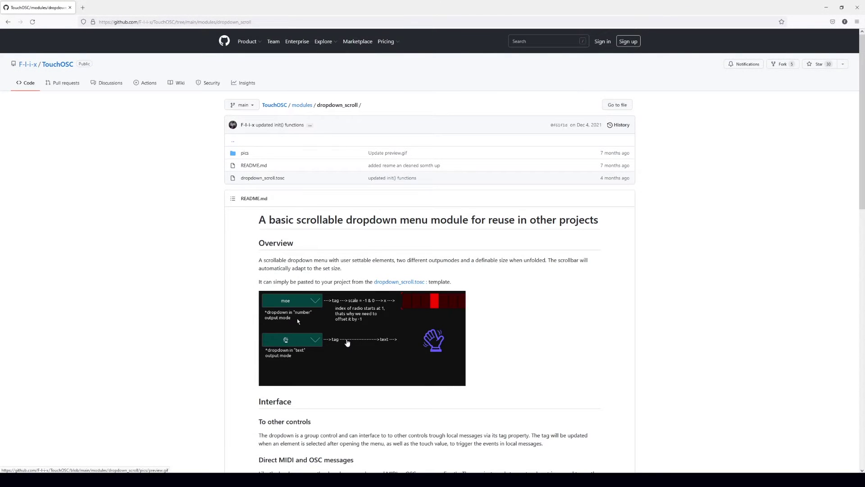
# - Scroll through the dropdown README's Overview, Interface and Messages sections
pyautogui.scroll(-3, 347, 343)
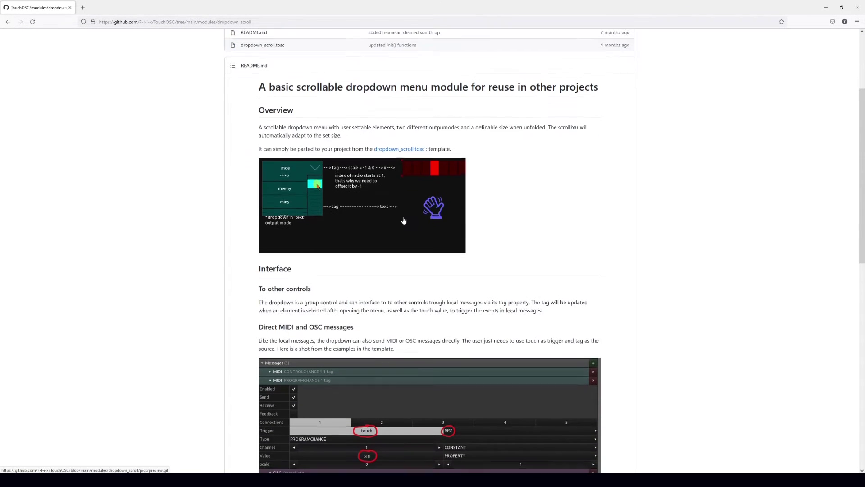
pyautogui.scroll(2, 474, 156)
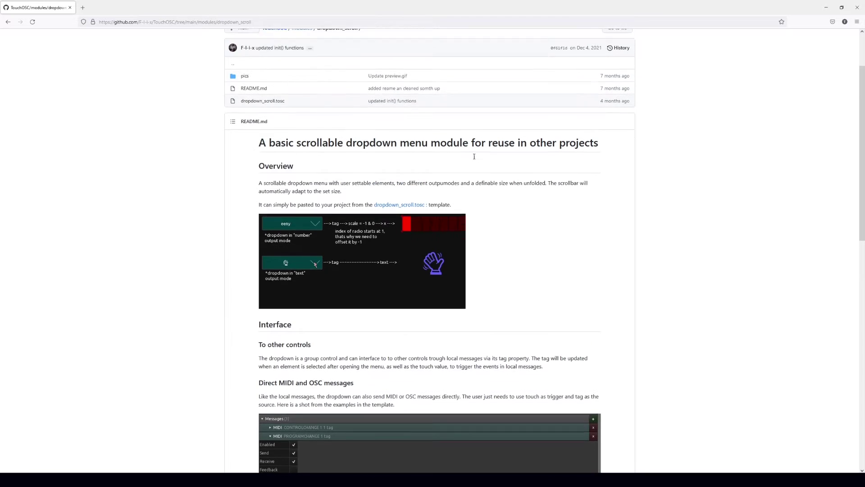
pyautogui.scroll(-2, 699, 321)
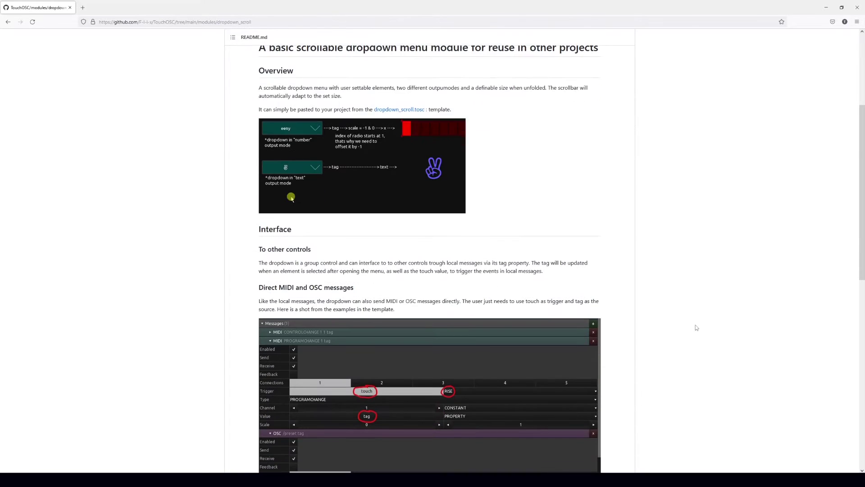
pyautogui.scroll(-2, 703, 307)
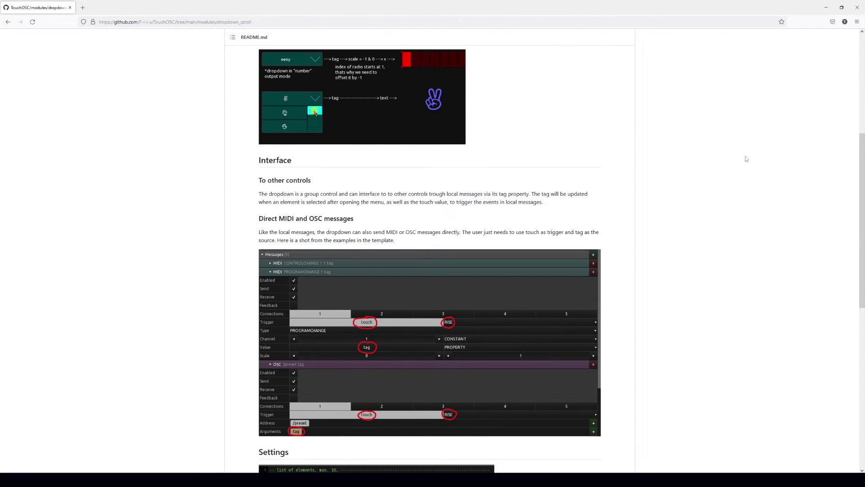
pyautogui.scroll(-3, 743, 160)
pyautogui.scroll(-3, 745, 238)
pyautogui.scroll(8, 688, 353)
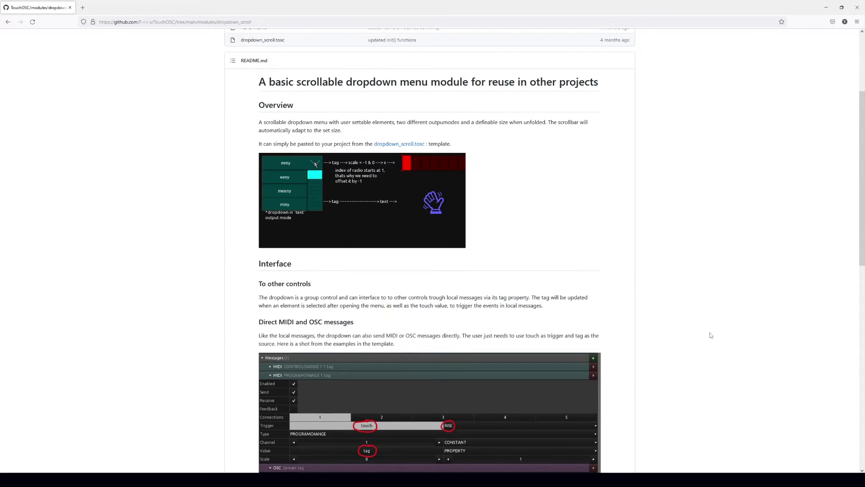
pyautogui.scroll(2, 709, 334)
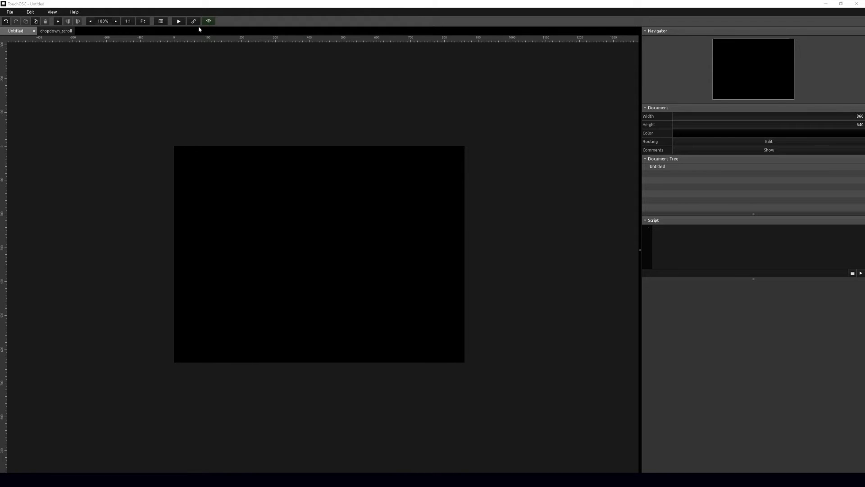
# - In the dropdown_scroll layout, enter the pager and select the 'by the toe' dropdown group
pyautogui.click(53, 32)
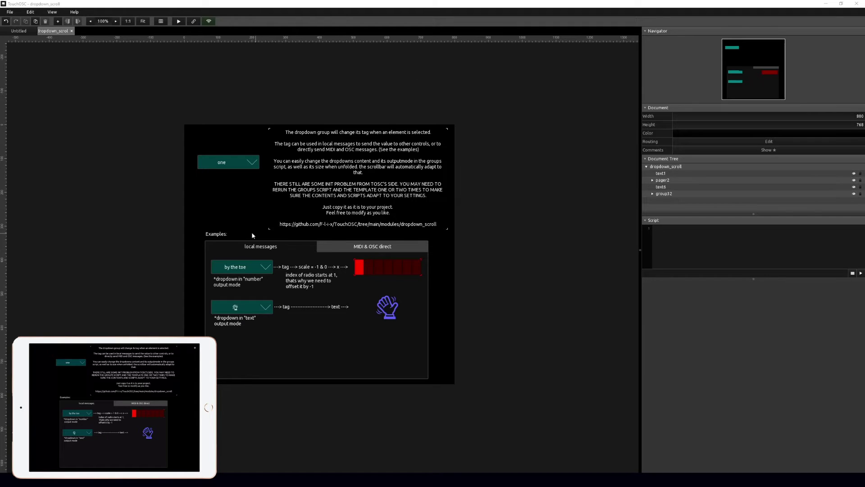
pyautogui.doubleClick(269, 285)
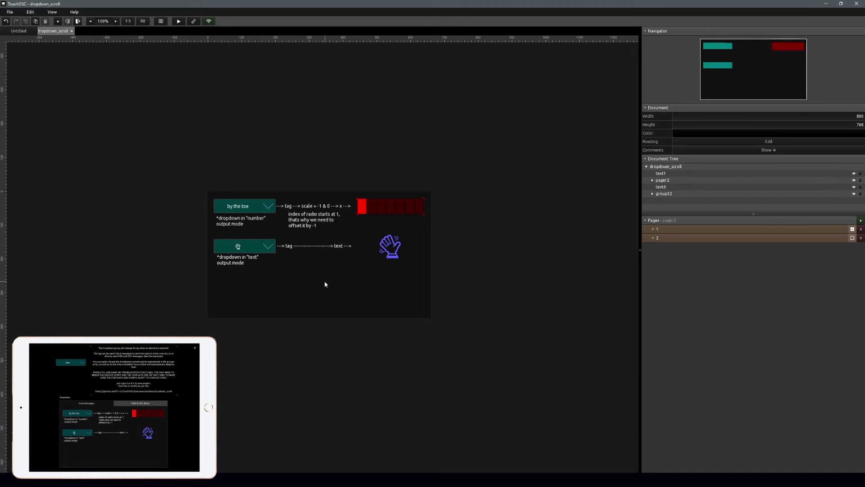
pyautogui.click(230, 208)
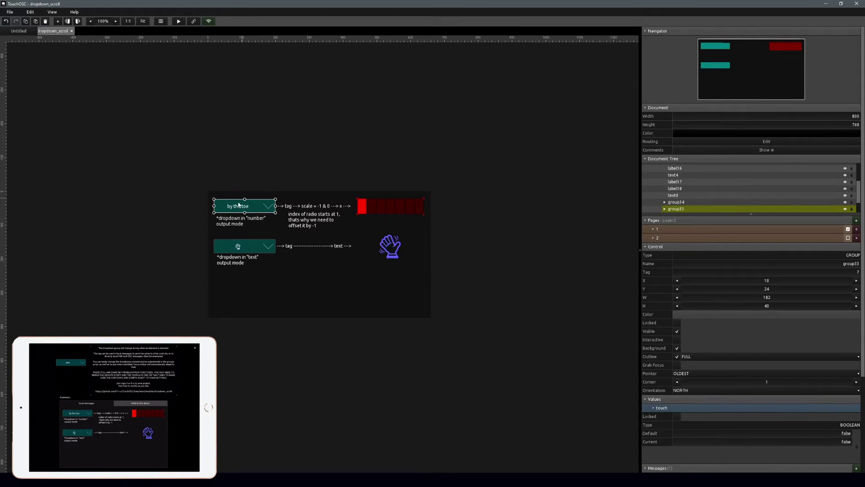
# - Paste the dropdown into Untitled and add a 591×506 pager beside it at X 244, Y 26
pyautogui.click(17, 30)
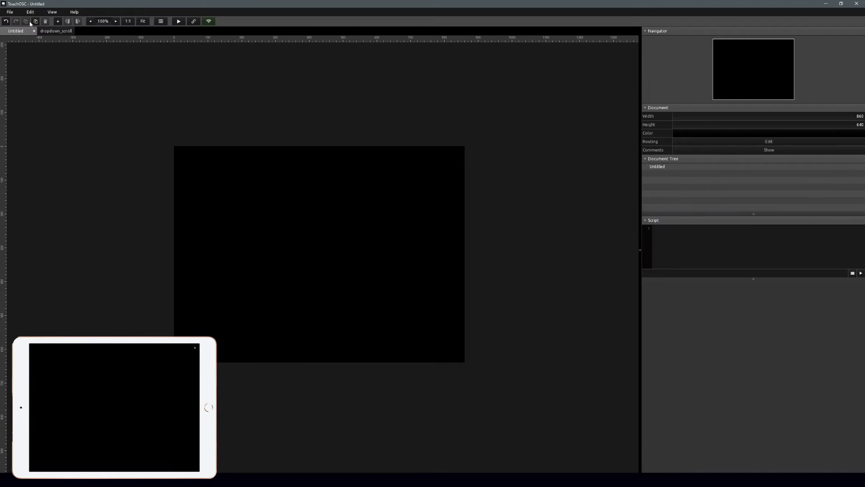
pyautogui.hotkey('ctrl', 'v')
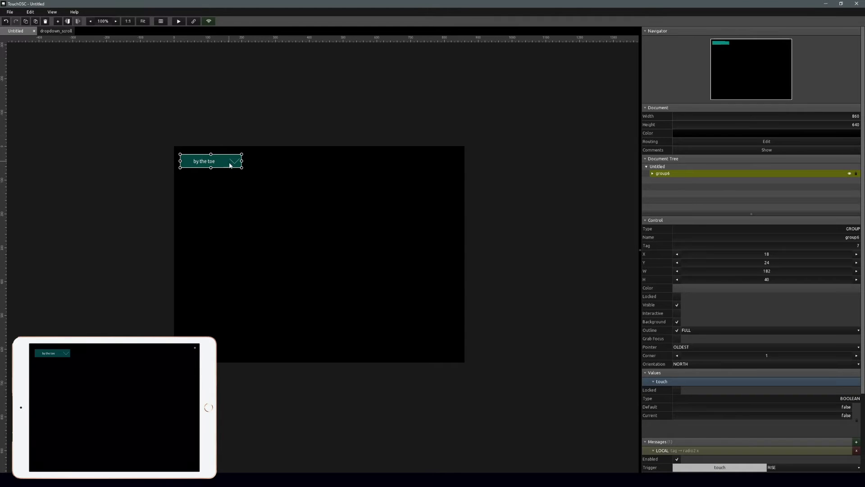
pyautogui.rightClick(272, 167)
pyautogui.click(312, 247)
pyautogui.moveTo(353, 245); pyautogui.dragTo(457, 335)
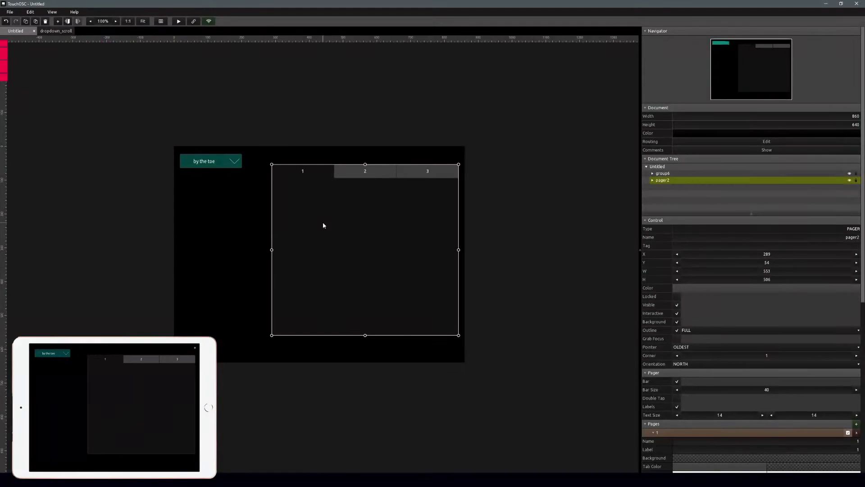
pyautogui.moveTo(323, 222); pyautogui.dragTo(308, 212)
pyautogui.moveTo(443, 240); pyautogui.dragTo(456, 241)
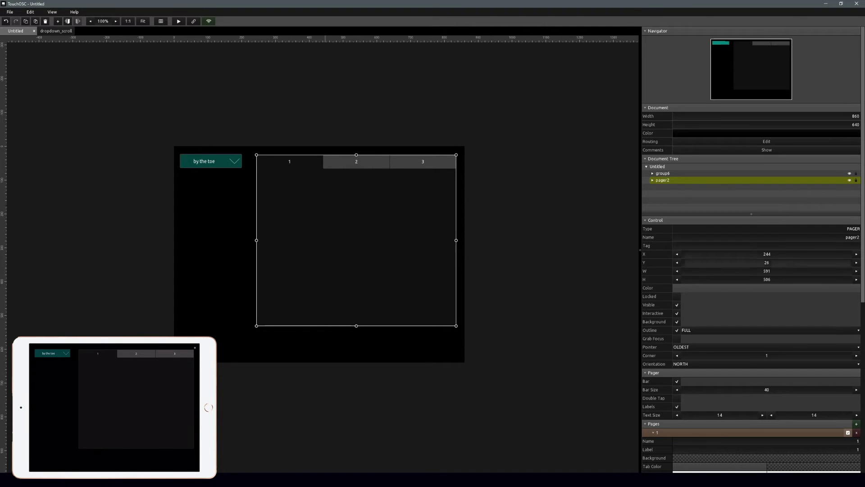
pyautogui.scroll(-5, 752, 252)
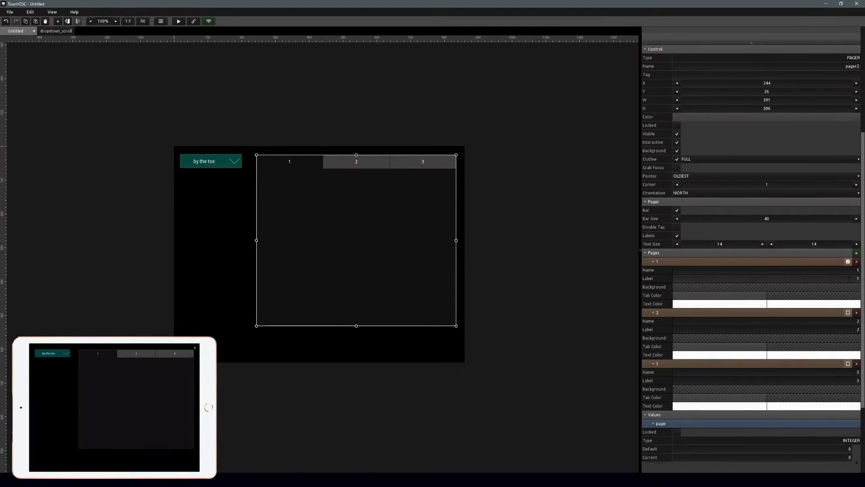
# - Label the pager's three pages Shortcuts, Mixer and FX
pyautogui.click(858, 278)
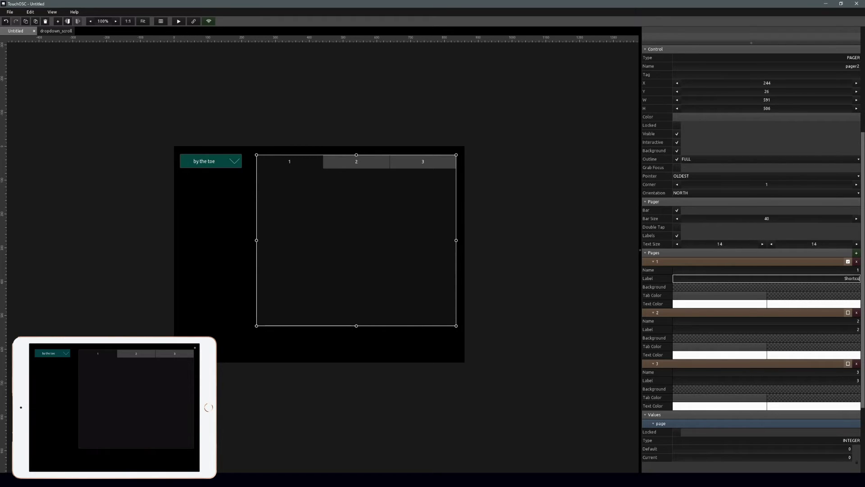
pyautogui.write('Shortcuts')
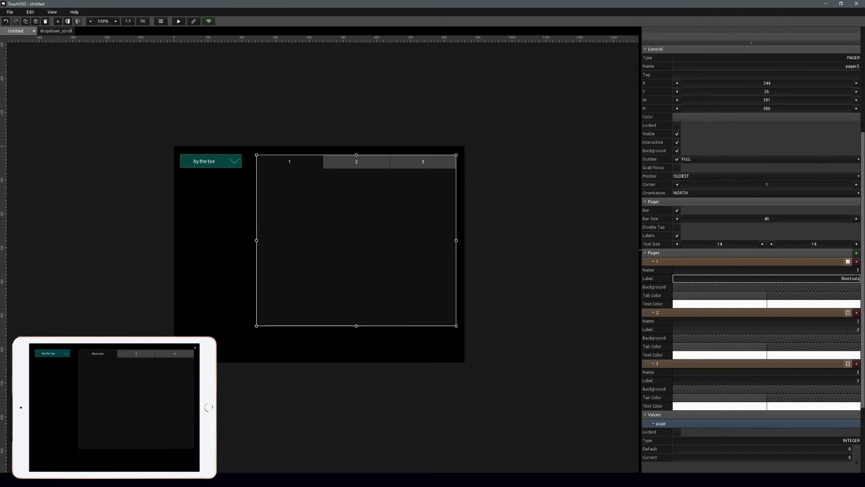
pyautogui.click(858, 330)
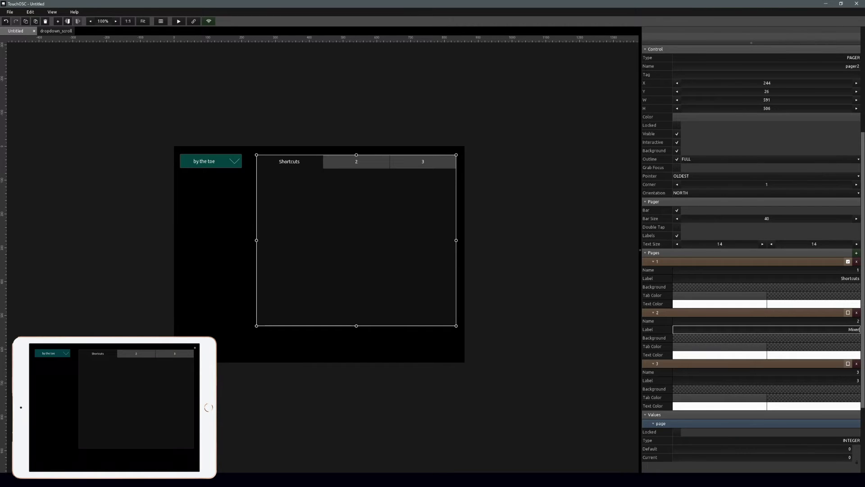
pyautogui.click(856, 380)
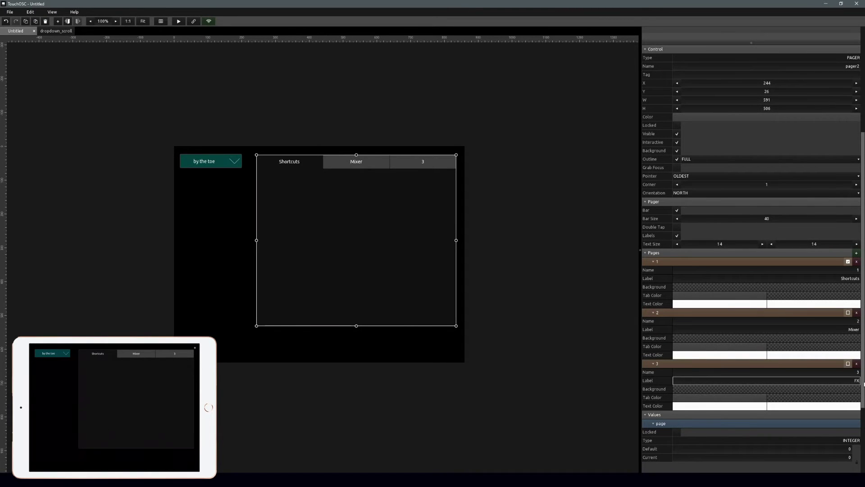
pyautogui.write('FX')
pyautogui.click(589, 339)
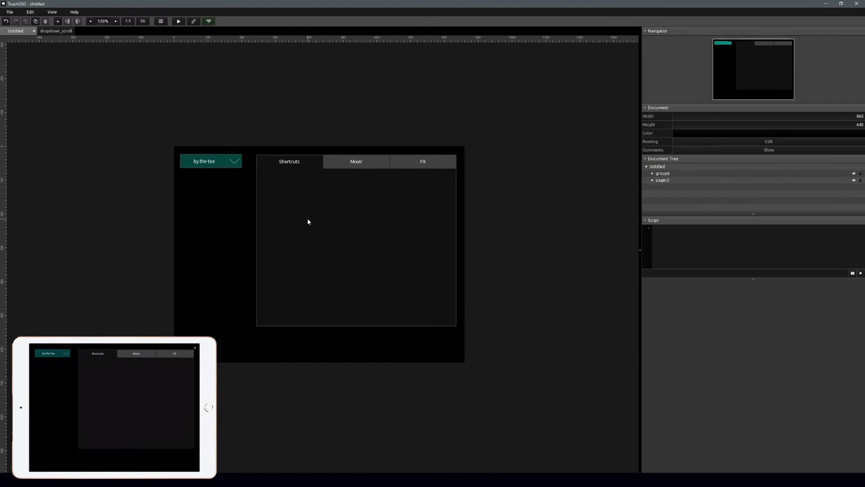
pyautogui.doubleClick(309, 221)
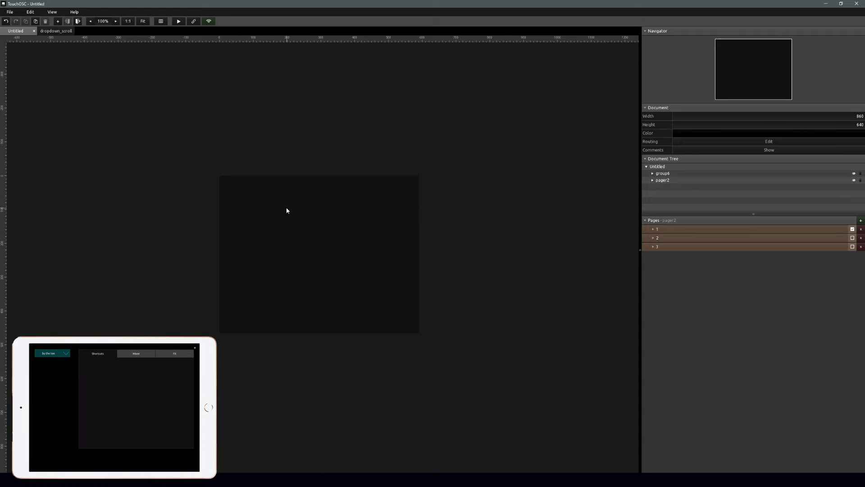
# - Add a red button with a label placed on top of it to the Shortcuts page
pyautogui.rightClick(253, 222)
pyautogui.click(280, 245)
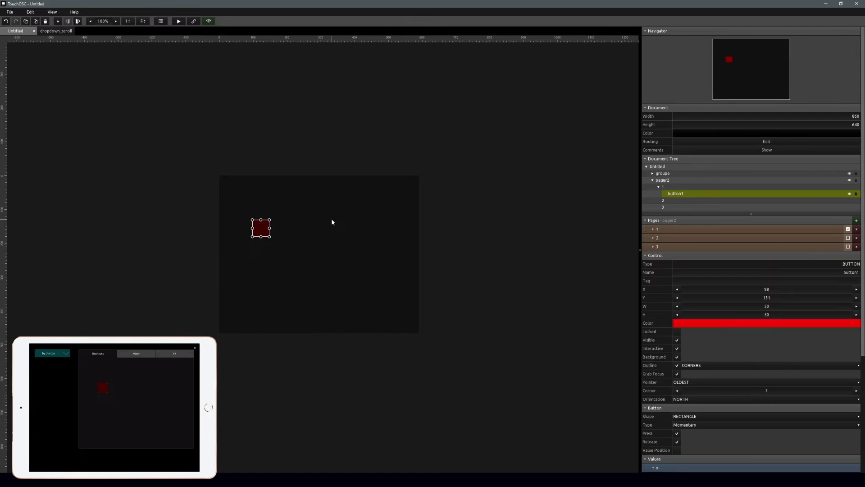
pyautogui.rightClick(331, 220)
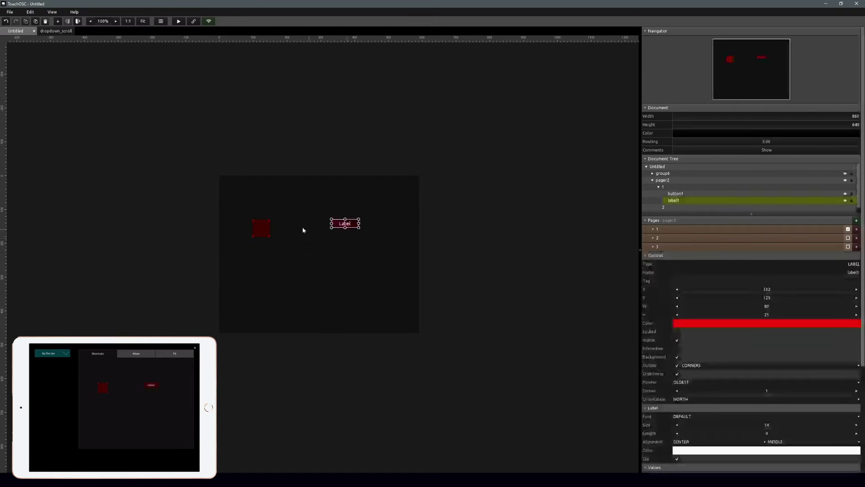
pyautogui.moveTo(349, 226); pyautogui.dragTo(241, 202)
pyautogui.rightClick(348, 224)
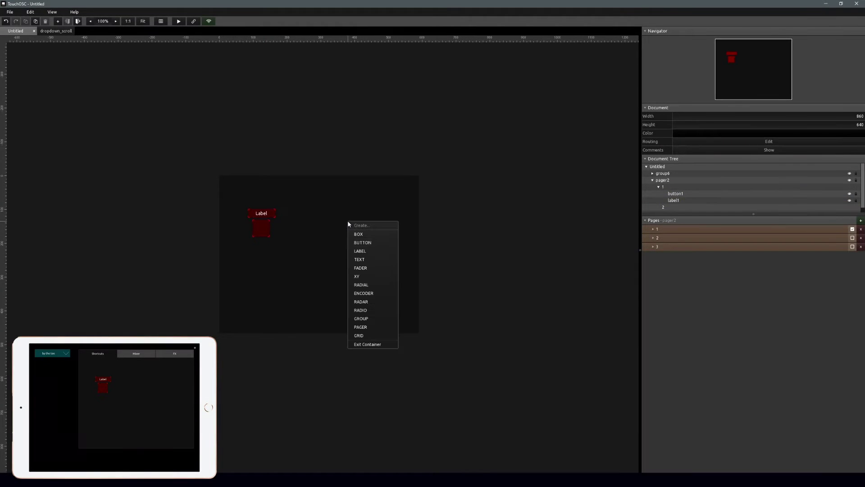
pyautogui.click(252, 266)
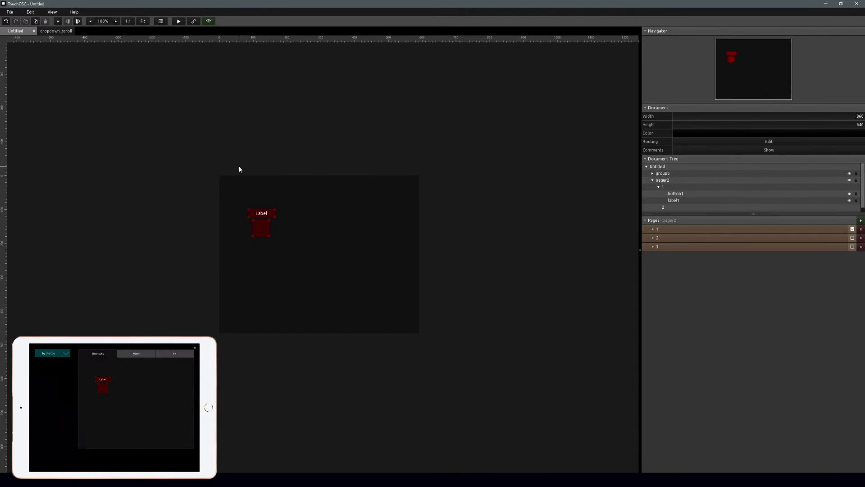
# - Duplicate the button and its label into a row of four
pyautogui.moveTo(224, 185); pyautogui.dragTo(297, 264)
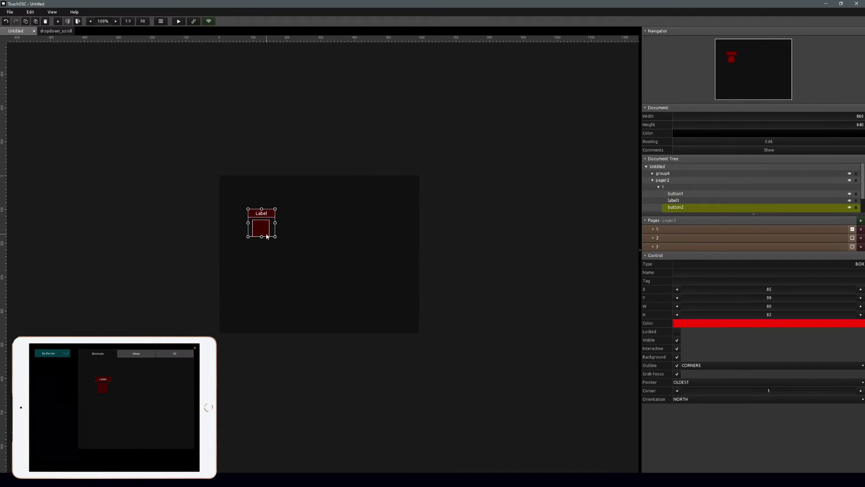
pyautogui.moveTo(267, 236); pyautogui.dragTo(374, 227)
pyautogui.click(318, 257)
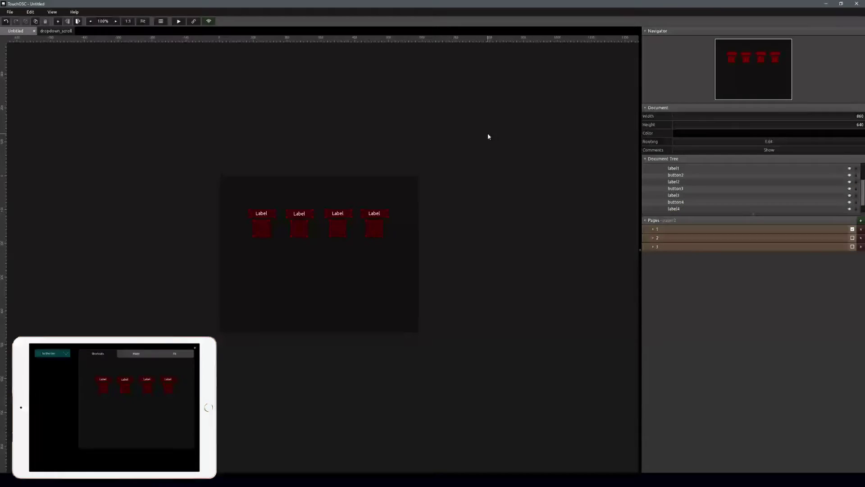
pyautogui.click(511, 106)
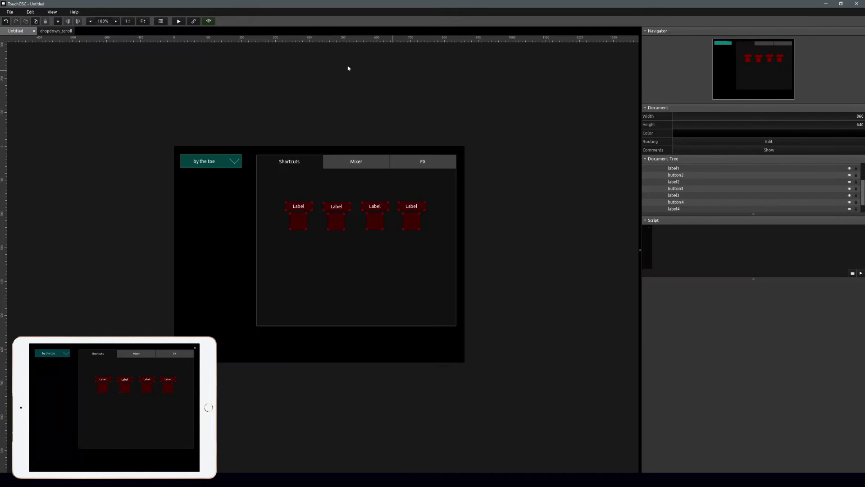
# - Add a fader to the Mixer page and duplicate it into four side by side
pyautogui.click(360, 162)
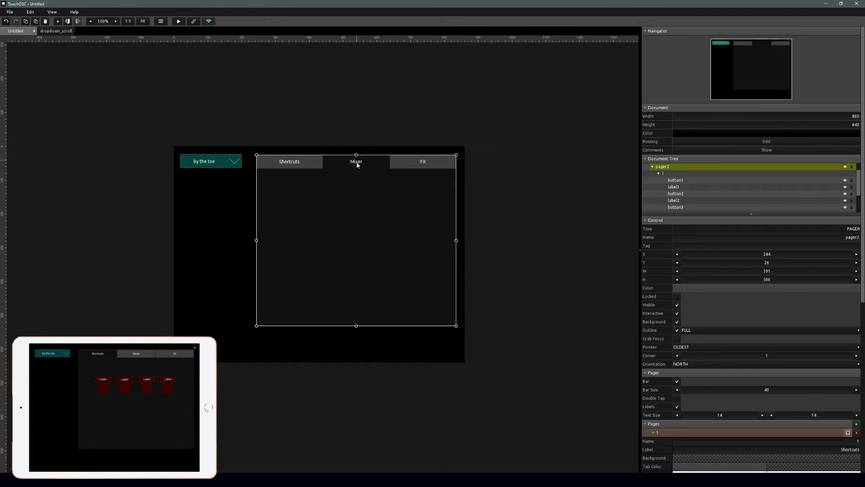
pyautogui.doubleClick(344, 215)
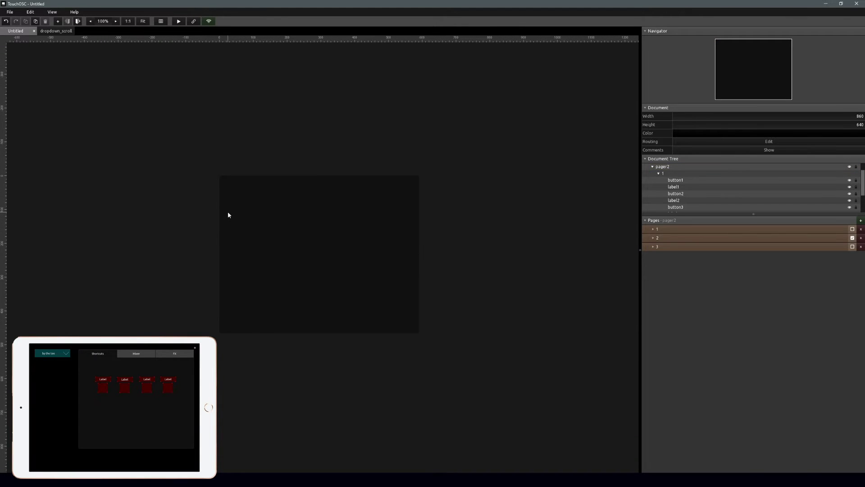
pyautogui.rightClick(244, 217)
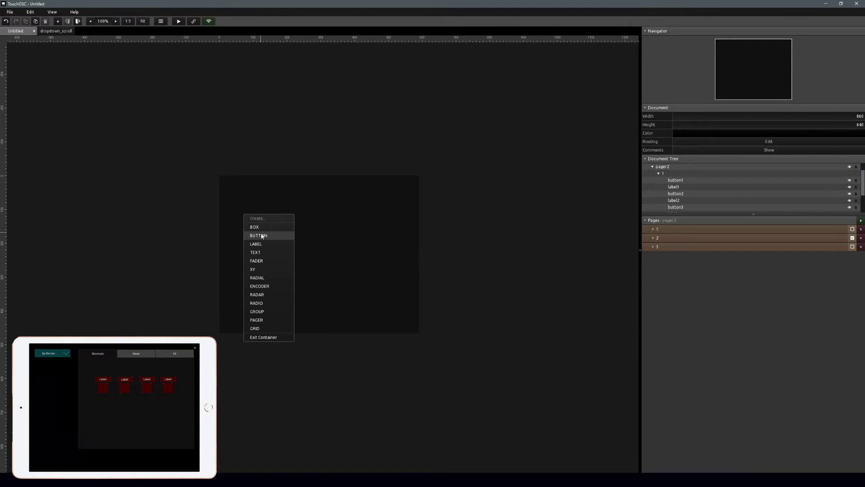
pyautogui.click(257, 261)
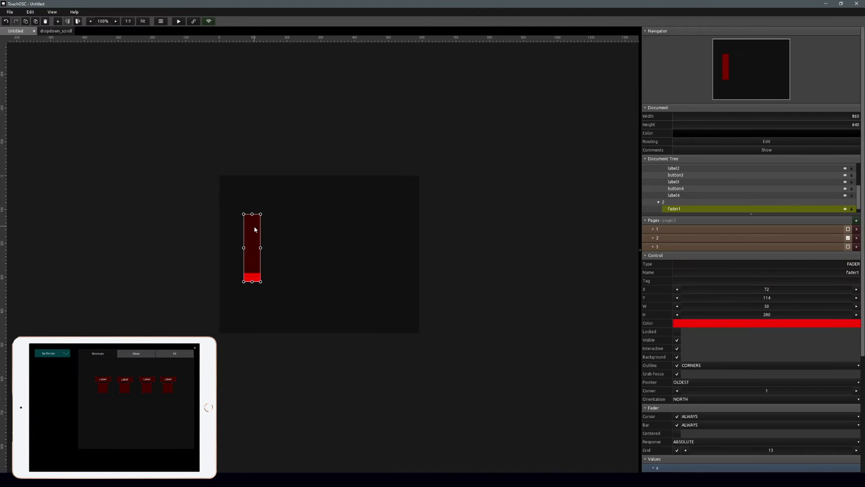
pyautogui.hotkey('ctrl', 'd')
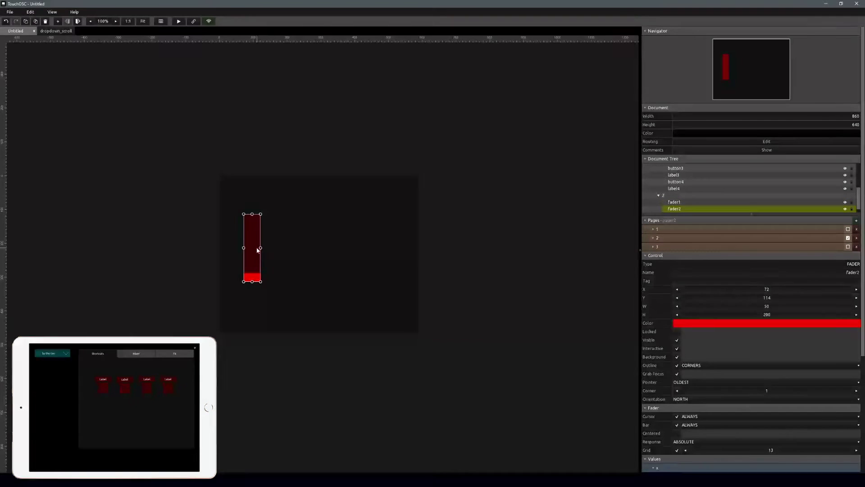
pyautogui.moveTo(256, 248); pyautogui.dragTo(307, 264)
pyautogui.hotkey('ctrl', 'd')
pyautogui.hotkey('ctrl', 'd')
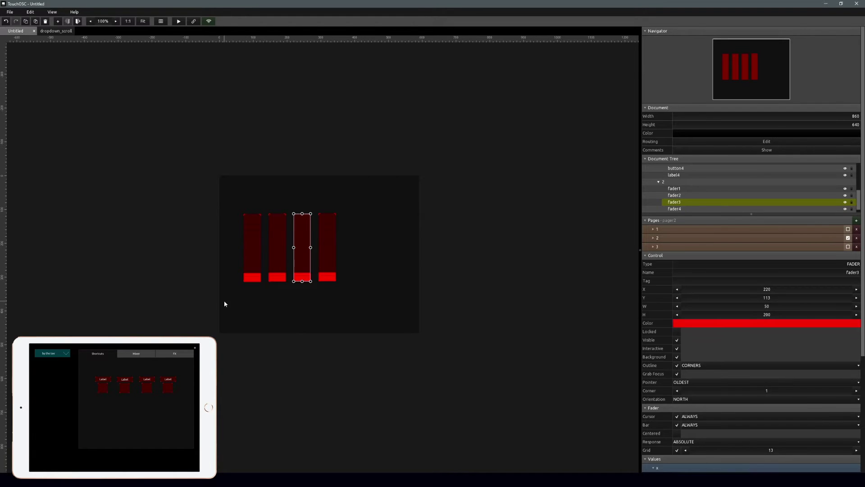
# - Colour all four Mixer faders green
pyautogui.moveTo(225, 303); pyautogui.dragTo(368, 247)
pyautogui.click(763, 324)
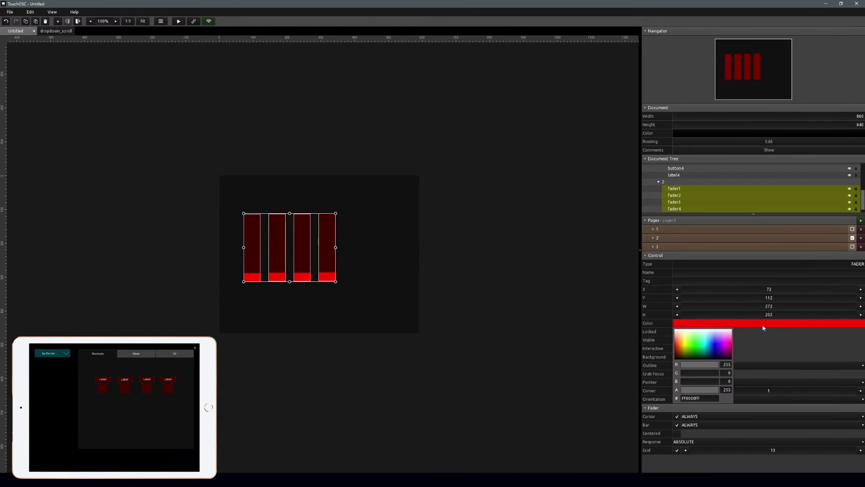
pyautogui.click(692, 348)
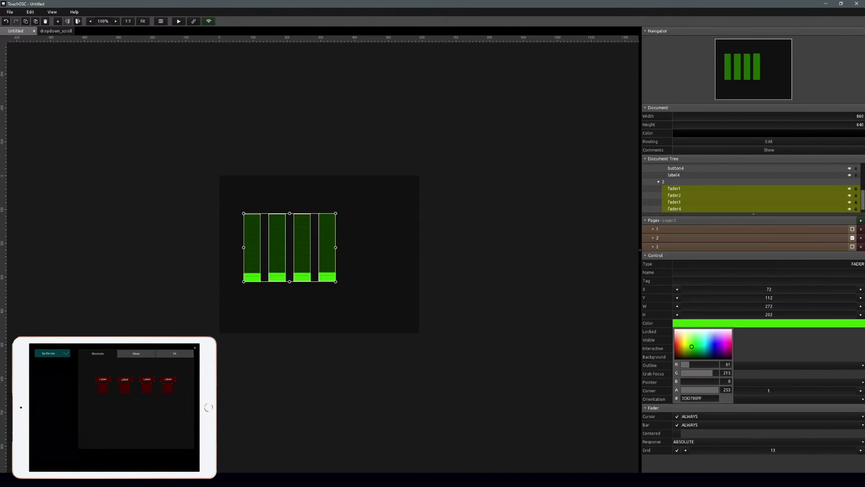
pyautogui.click(561, 311)
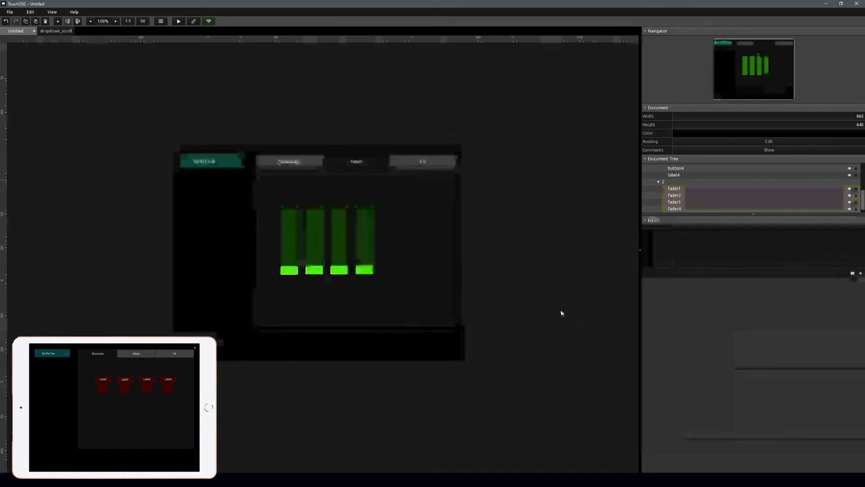
pyautogui.click(433, 163)
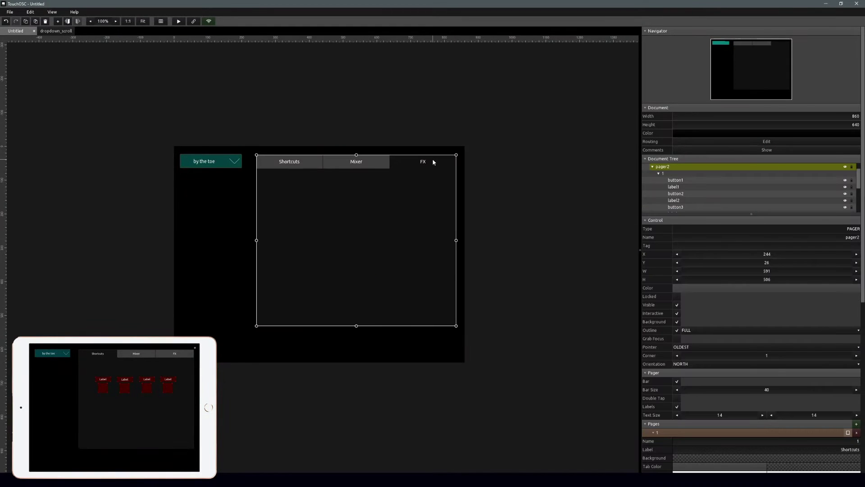
# - Add a radial knob to the FX page and duplicate it into a two-by-two grid of four
pyautogui.doubleClick(275, 194)
pyautogui.rightClick(275, 195)
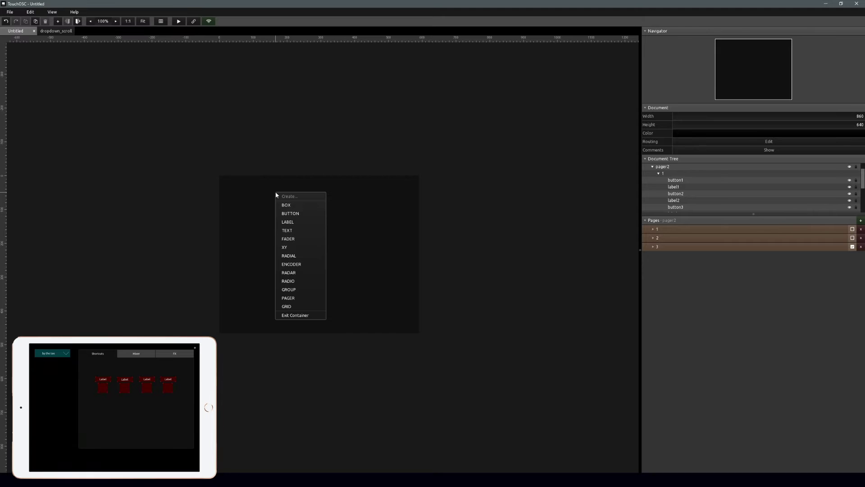
pyautogui.click(289, 256)
pyautogui.moveTo(298, 223); pyautogui.dragTo(269, 222)
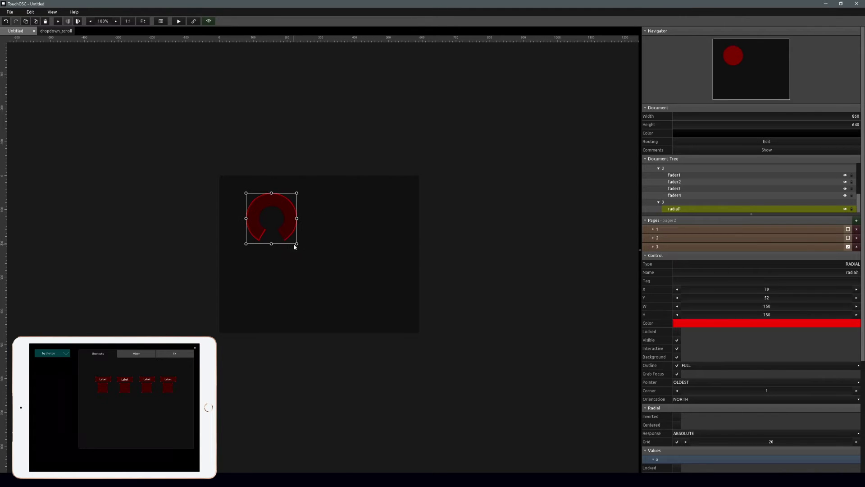
pyautogui.click(283, 240)
pyautogui.hotkey('ctrl', 'd')
pyautogui.moveTo(284, 229); pyautogui.dragTo(265, 288)
pyautogui.hotkey('ctrl', 'd')
pyautogui.hotkey('ctrl', 'v')
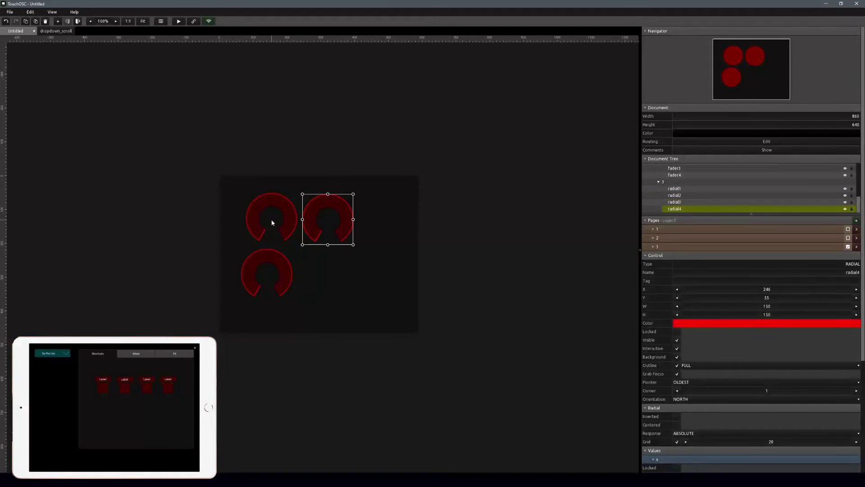
pyautogui.moveTo(312, 220); pyautogui.dragTo(310, 277)
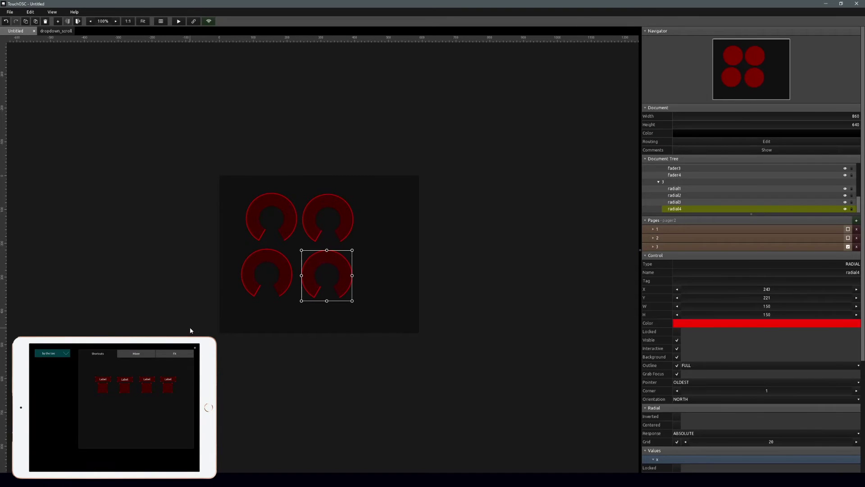
# - Colour all four FX radial knobs blue
pyautogui.moveTo(238, 323); pyautogui.dragTo(385, 216)
pyautogui.rightClick(341, 223)
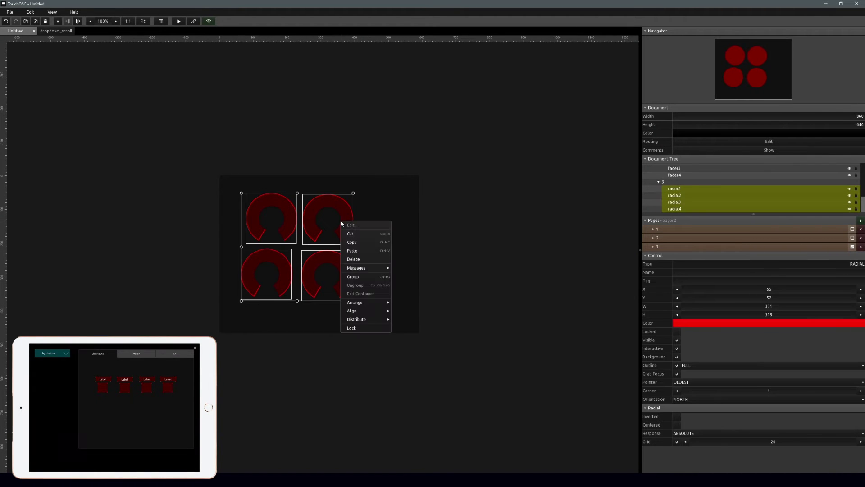
pyautogui.click(772, 328)
pyautogui.click(773, 325)
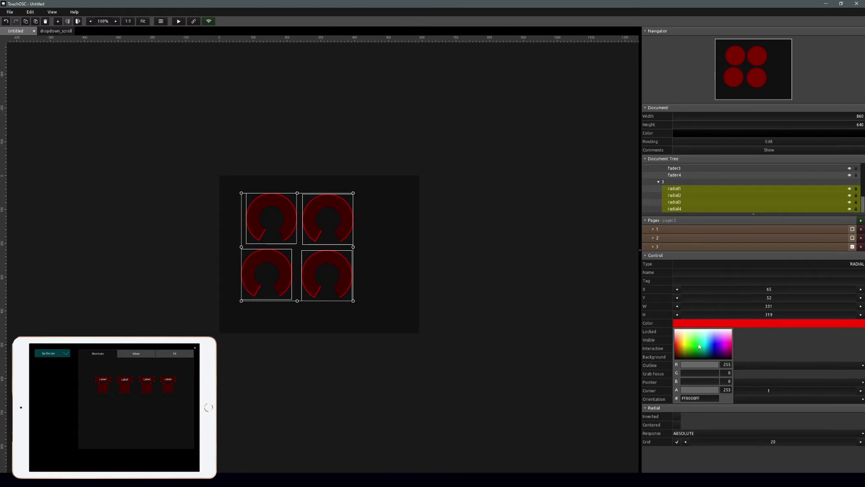
pyautogui.click(713, 346)
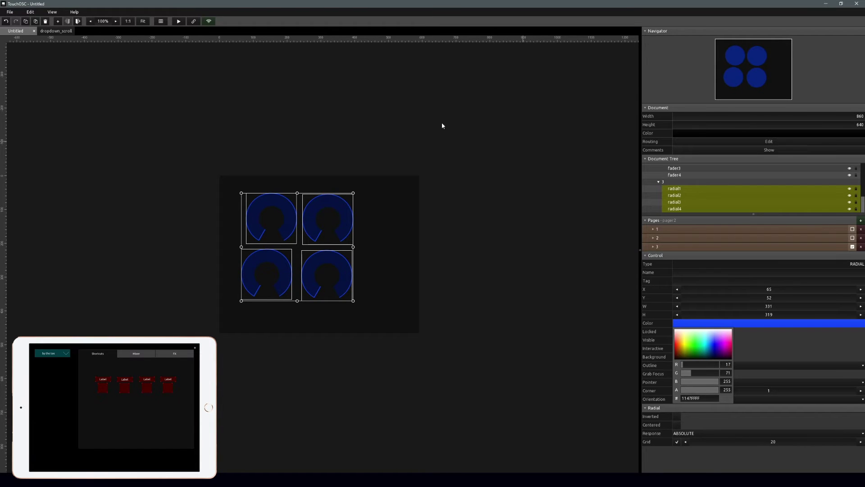
pyautogui.click(504, 271)
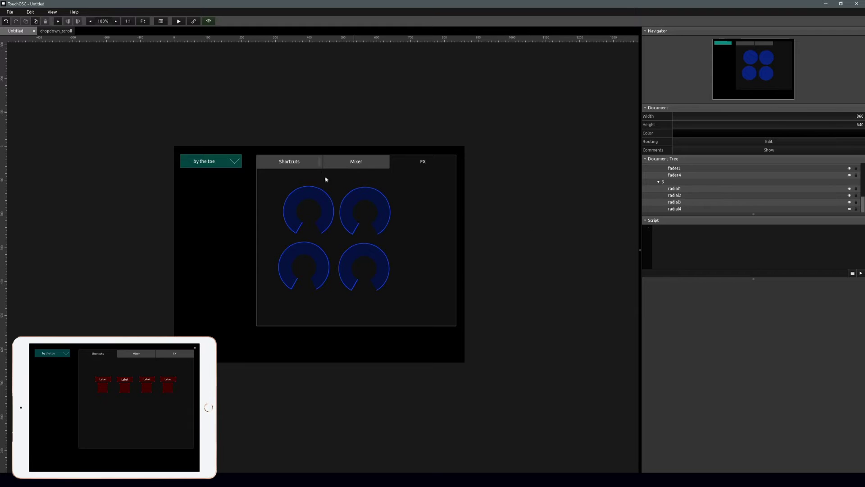
# - Move the pager up to X 268, Y 2, flush with the top edge
pyautogui.moveTo(446, 276); pyautogui.dragTo(454, 267)
pyautogui.doubleClick(455, 267)
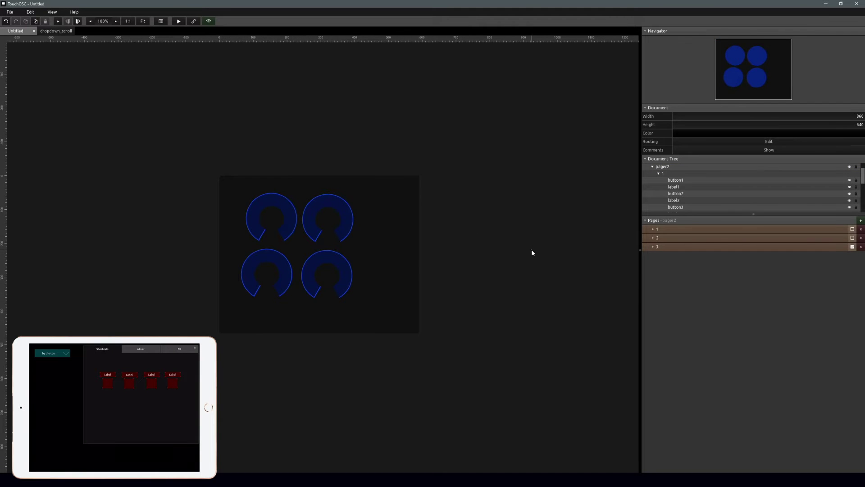
pyautogui.doubleClick(429, 237)
# - Turn off the pager's background and outline
pyautogui.click(429, 236)
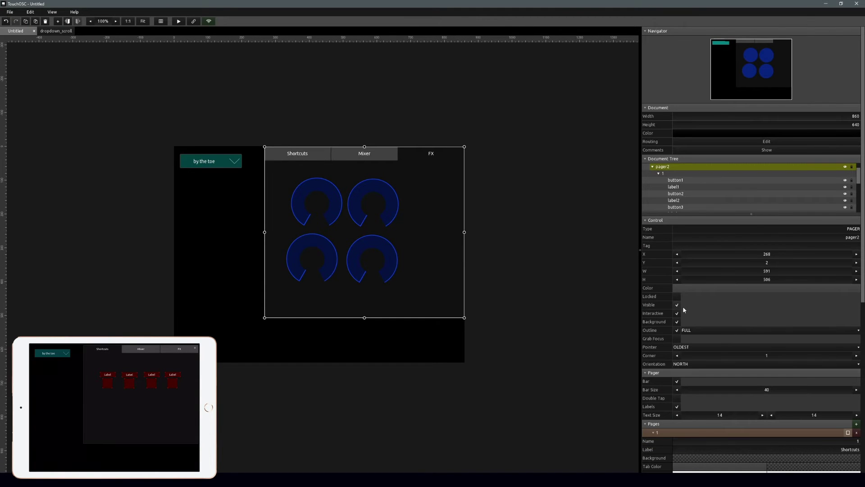
pyautogui.click(678, 323)
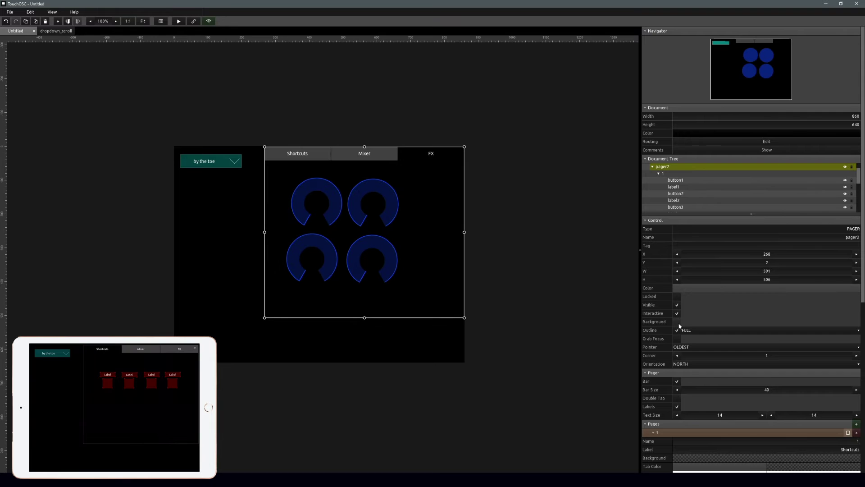
pyautogui.click(677, 330)
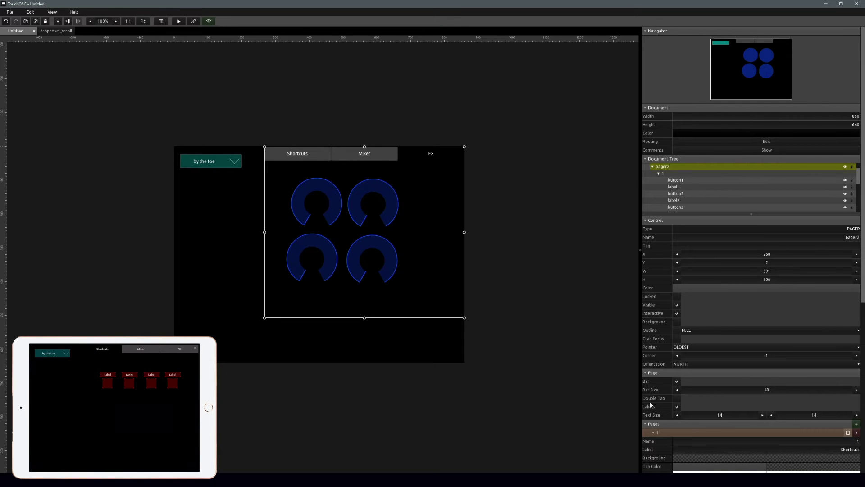
pyautogui.scroll(-5, 658, 405)
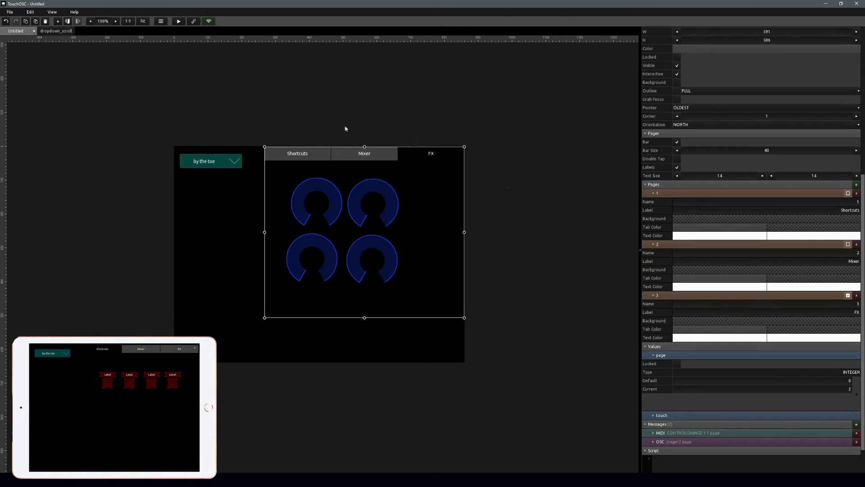
pyautogui.click(522, 168)
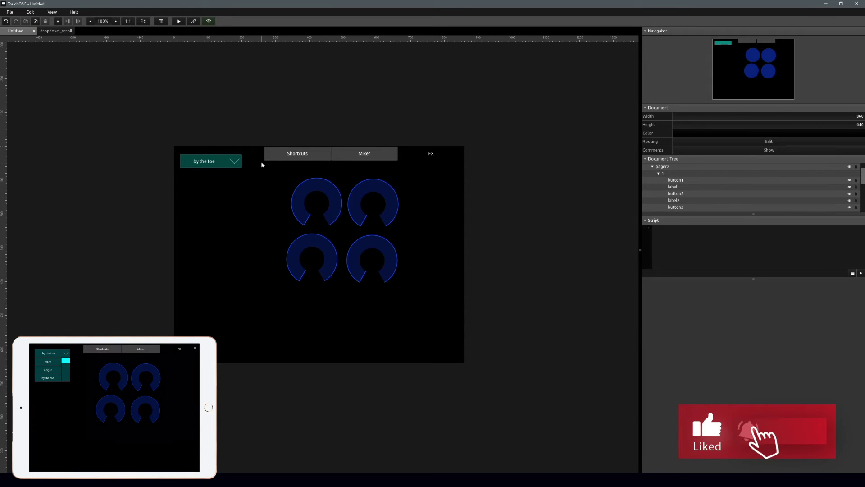
# - Set the Shortcuts, Mixer and FX tab colours to fully transparent (alpha 0)
pyautogui.click(322, 155)
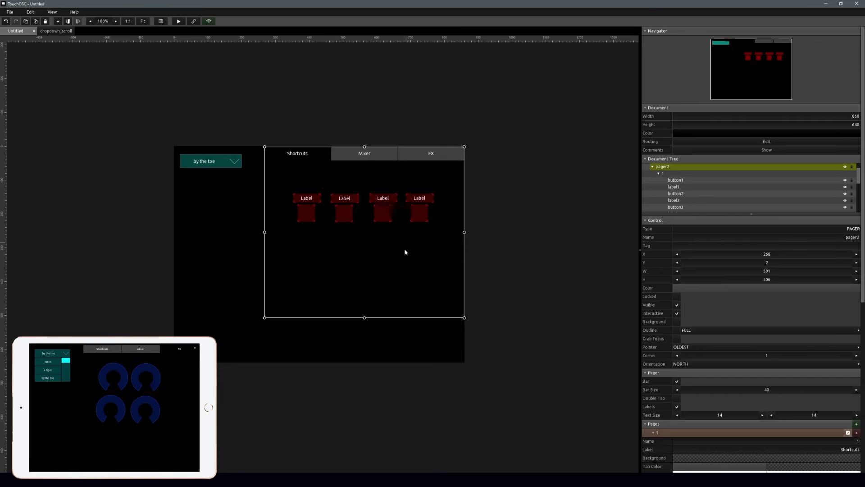
pyautogui.scroll(-8, 660, 414)
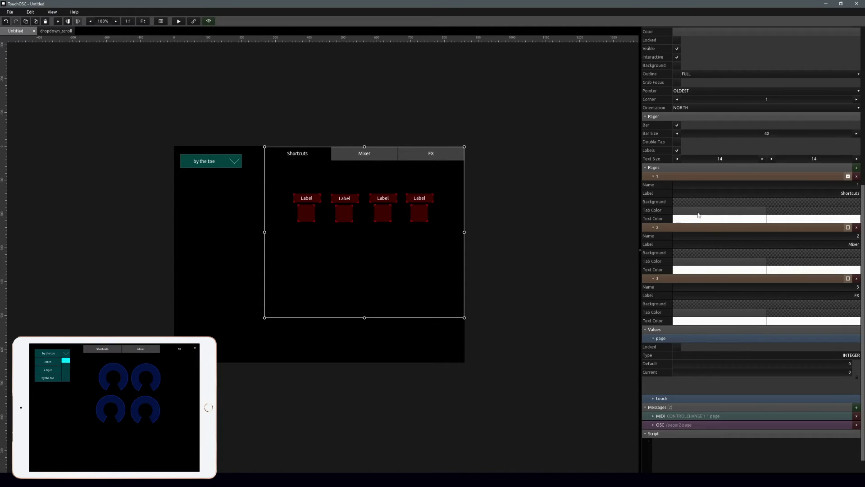
pyautogui.click(735, 210)
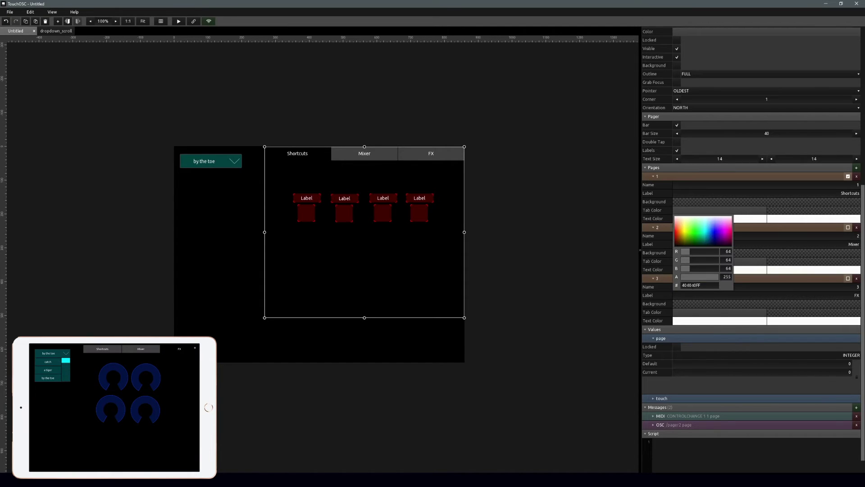
pyautogui.moveTo(714, 277); pyautogui.dragTo(672, 280)
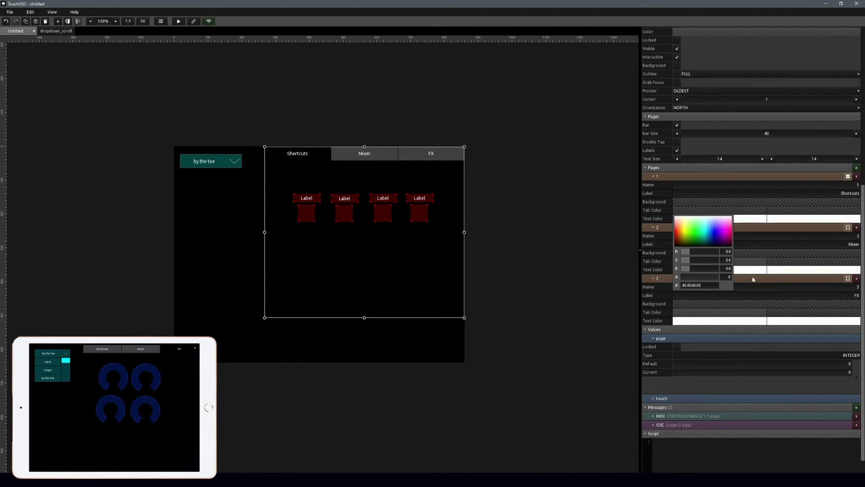
pyautogui.click(743, 267)
pyautogui.click(756, 262)
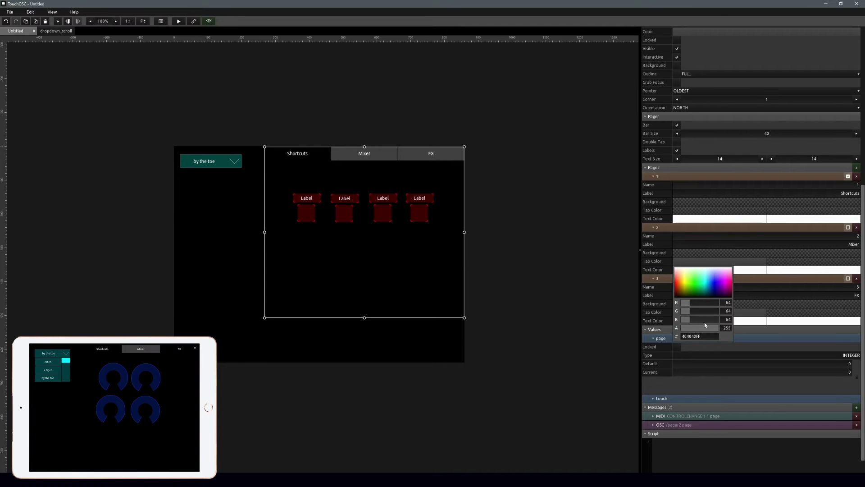
pyautogui.moveTo(705, 325); pyautogui.dragTo(674, 328)
pyautogui.click(764, 313)
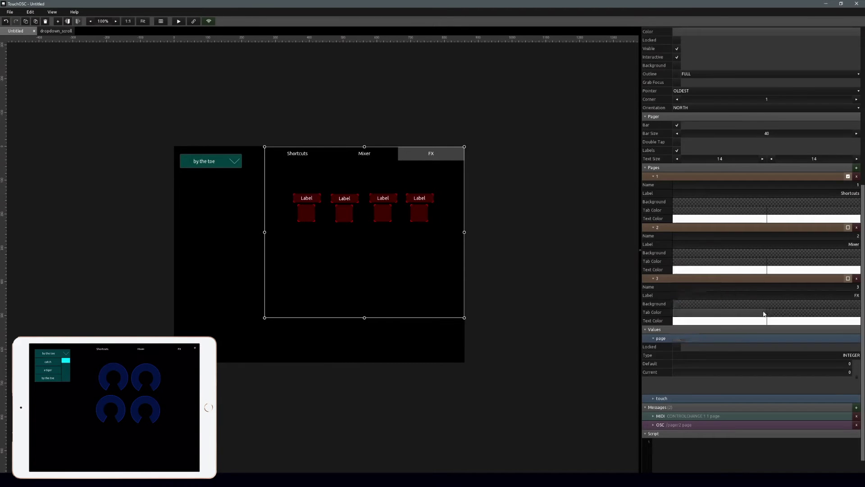
pyautogui.click(764, 312)
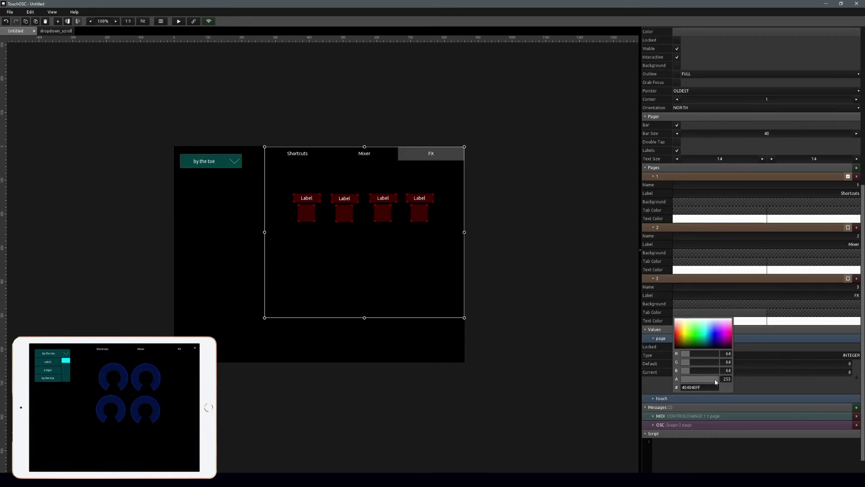
pyautogui.moveTo(716, 380); pyautogui.dragTo(670, 385)
pyautogui.click(609, 298)
pyautogui.click(389, 109)
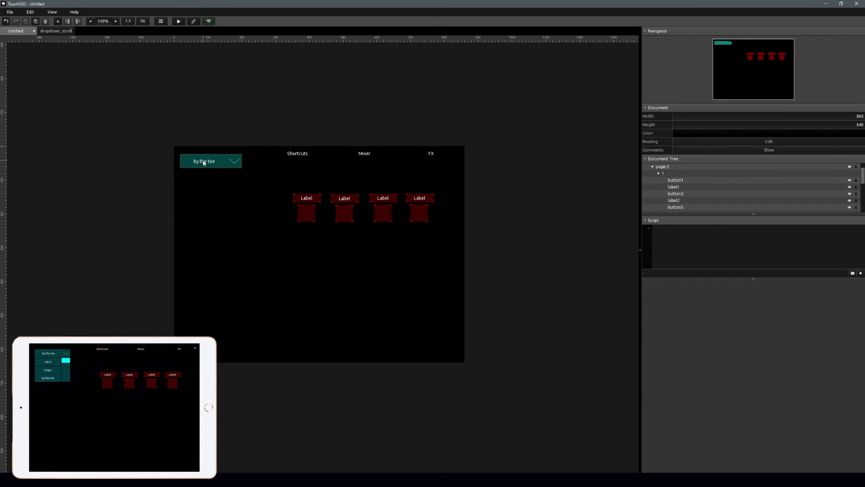
# - Recolour all parts of the 'by the toe' dropdown, including switch and gridscroller, to FF1775FF
pyautogui.click(204, 163)
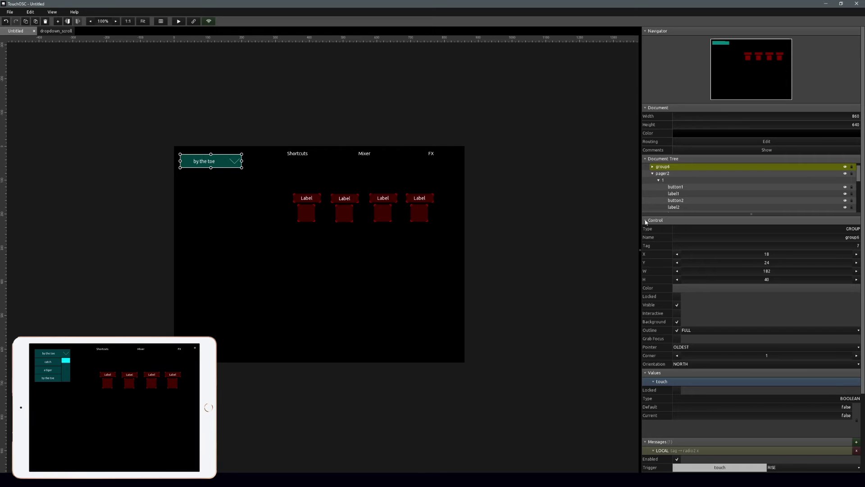
pyautogui.doubleClick(202, 162)
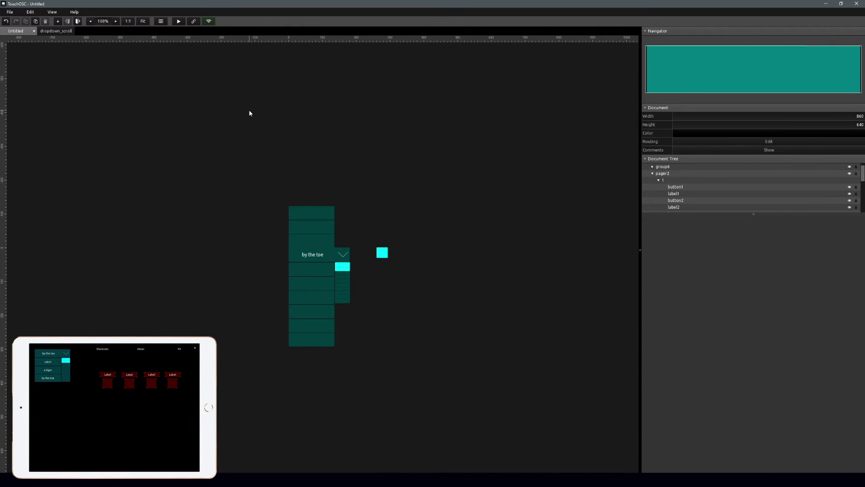
pyautogui.moveTo(224, 110); pyautogui.dragTo(324, 390)
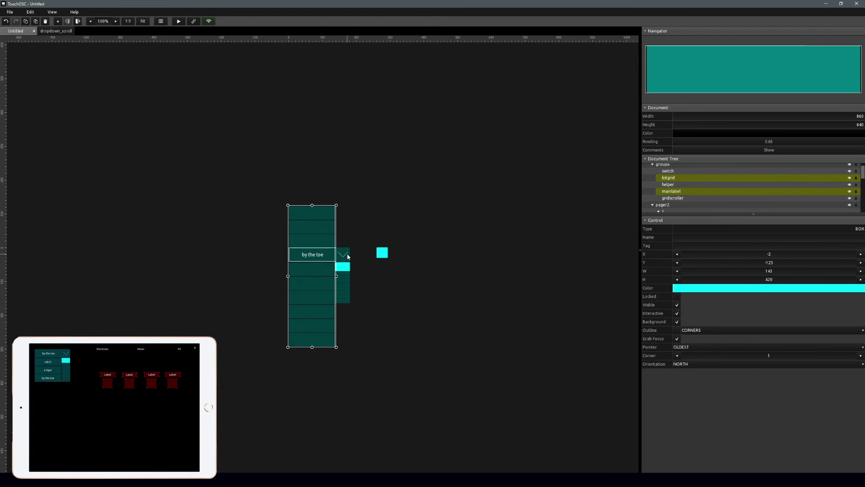
pyautogui.keyDown('shift'); pyautogui.click(347, 257); pyautogui.keyUp('shift')
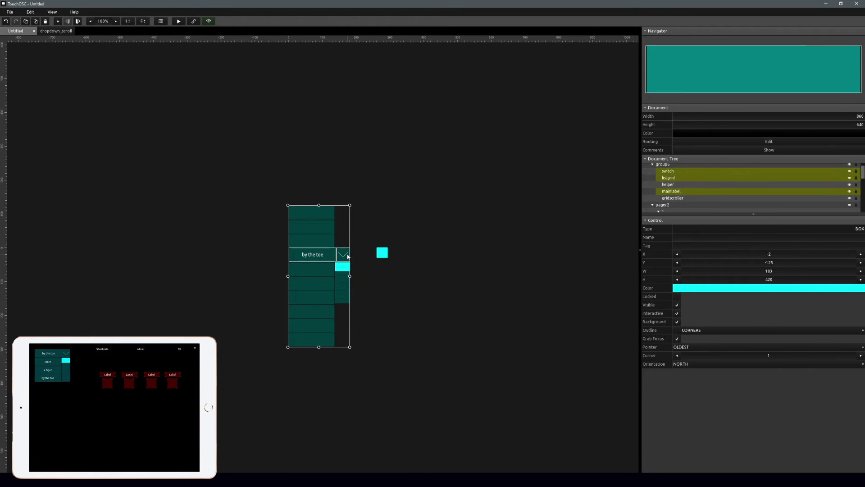
pyautogui.keyDown('shift'); pyautogui.click(343, 289); pyautogui.keyUp('shift')
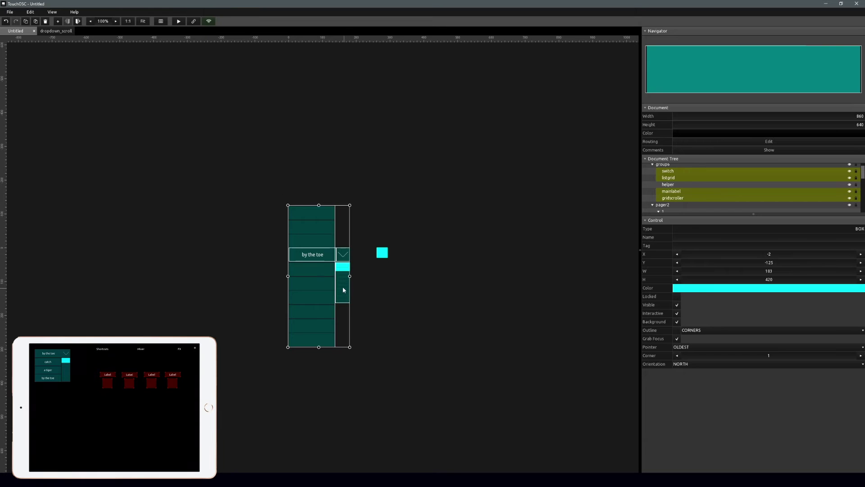
pyautogui.click(707, 291)
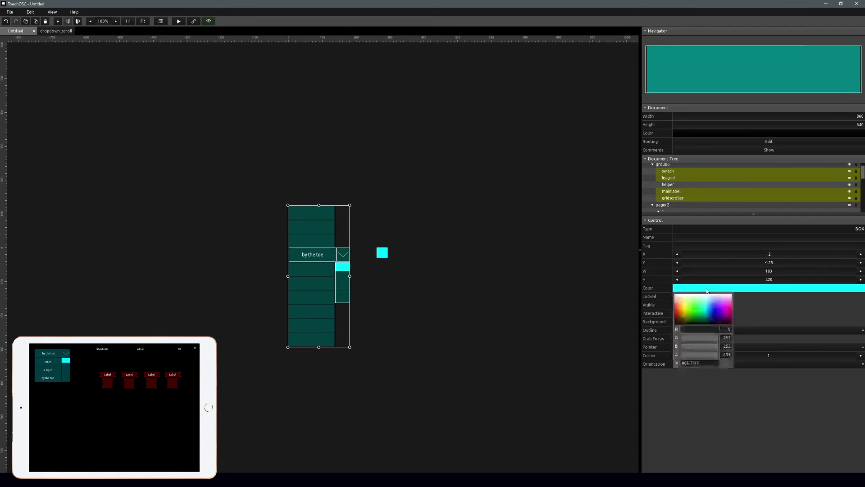
pyautogui.click(731, 309)
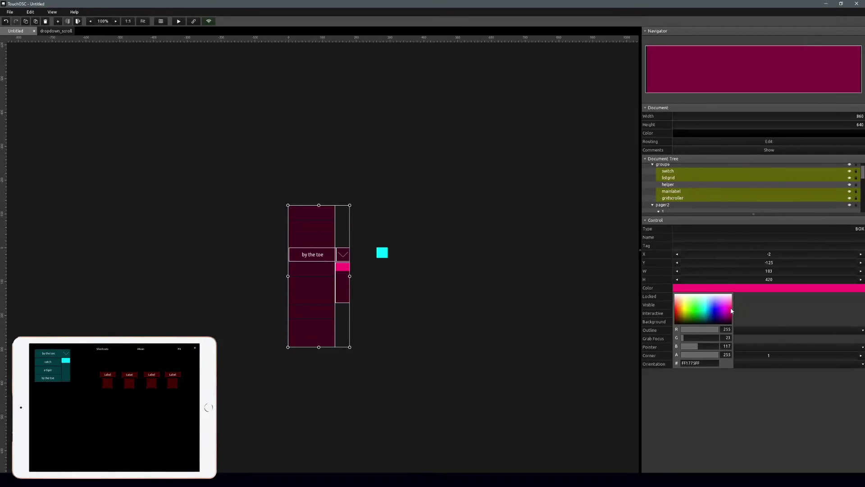
pyautogui.click(610, 280)
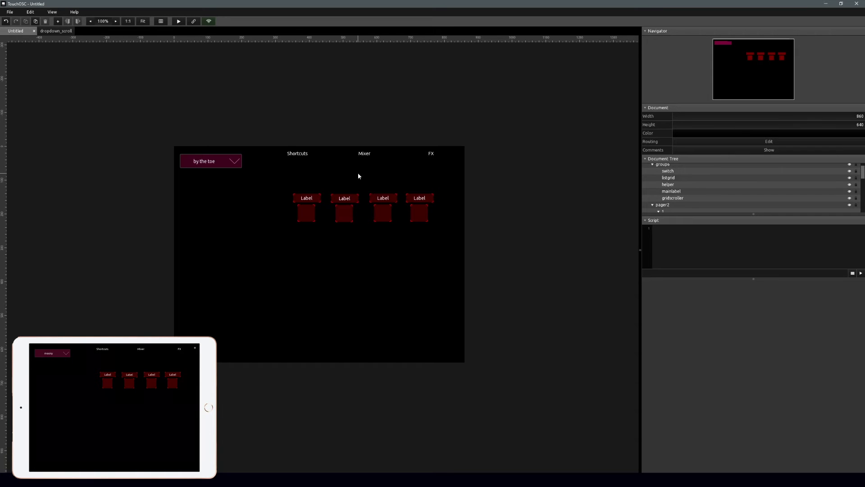
pyautogui.click(194, 167)
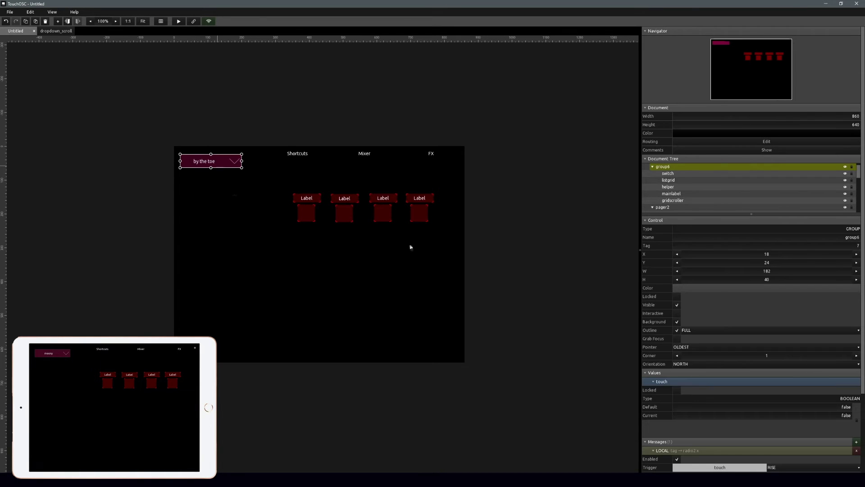
# - Collapse the Control and Values sections and enlarge the dropdown group's Script editor
pyautogui.click(646, 221)
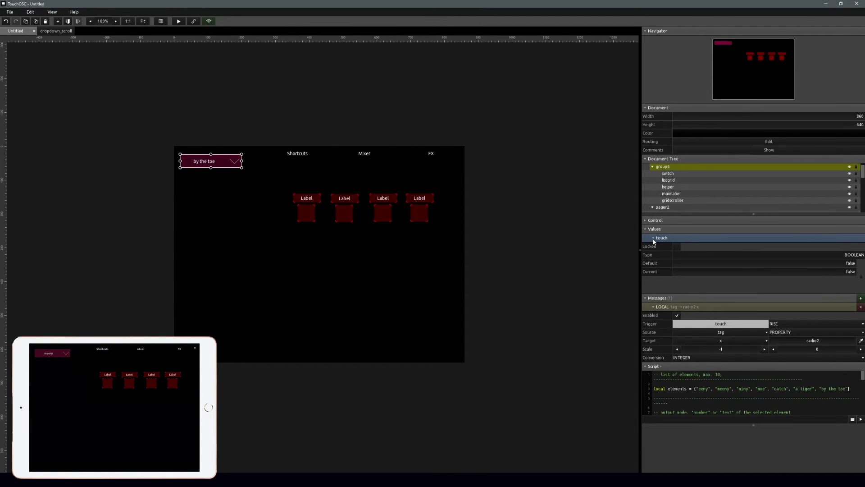
pyautogui.click(654, 238)
pyautogui.click(646, 229)
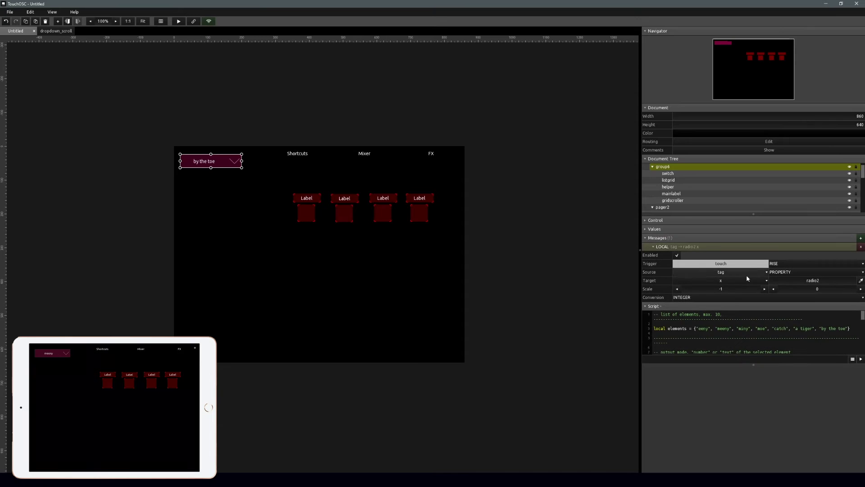
pyautogui.moveTo(767, 364); pyautogui.dragTo(768, 472)
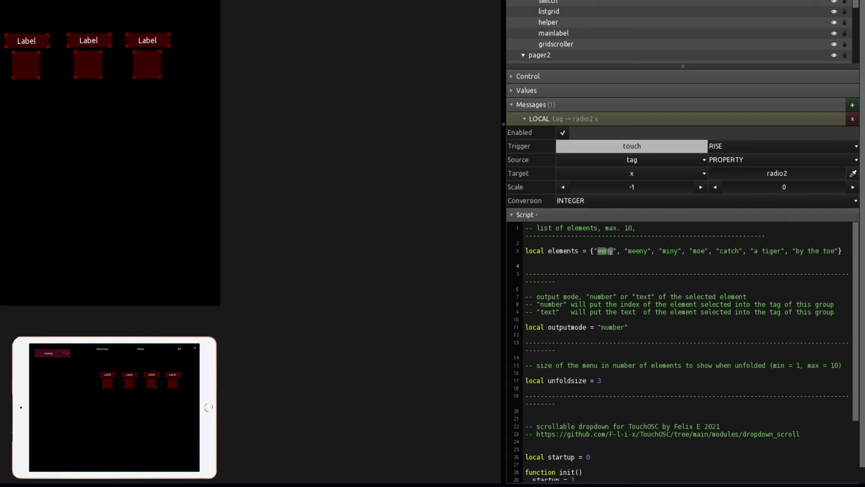
# - Change the script's elements to "Shortcuts", "Mixer", "FX" and delete the remaining items
pyautogui.write('Shortcuts')
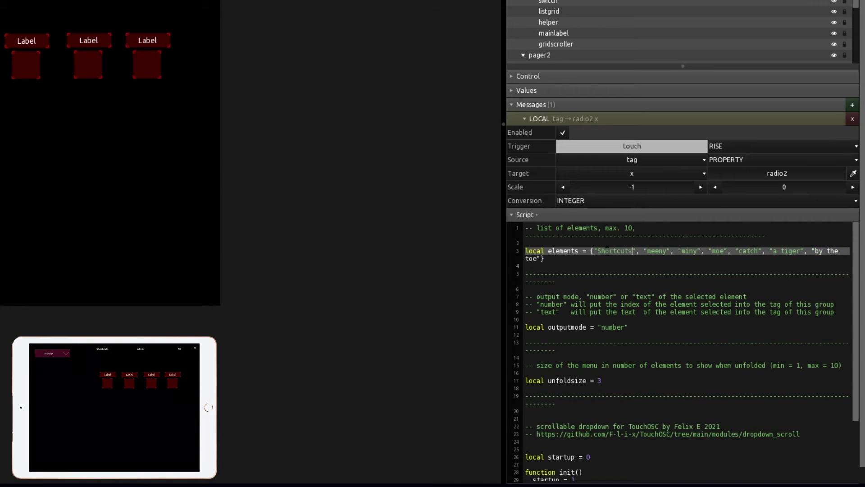
pyautogui.doubleClick(653, 252)
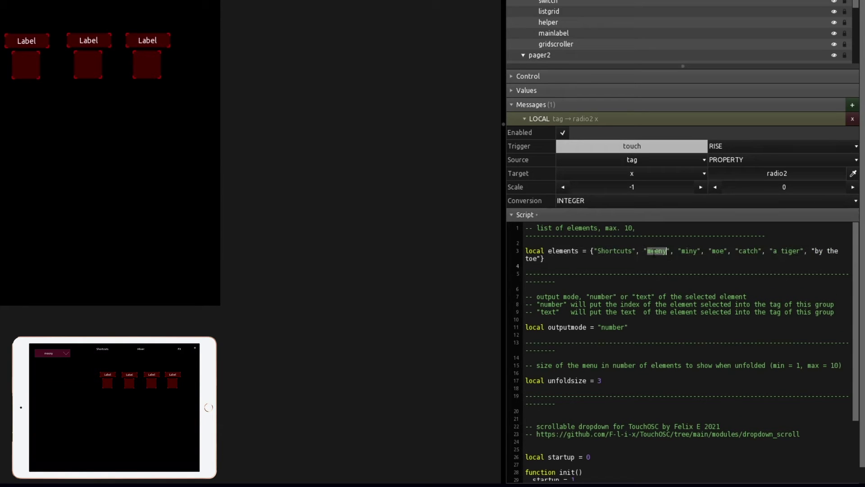
pyautogui.write('Mixer')
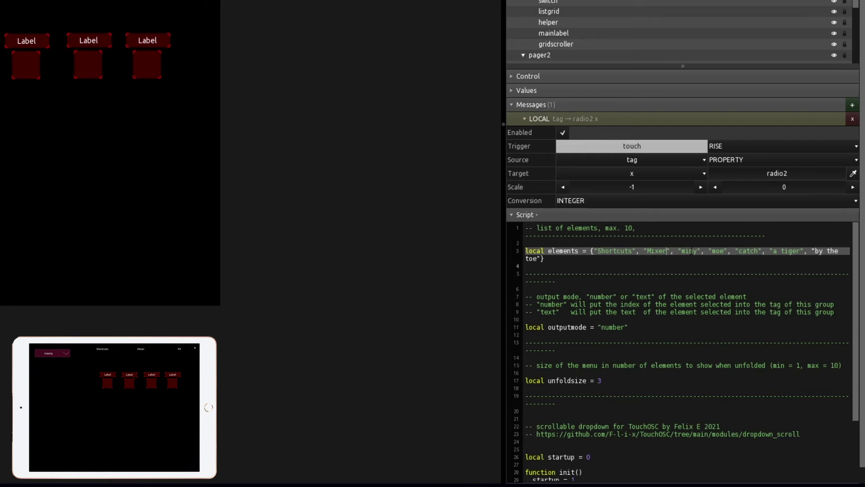
pyautogui.doubleClick(691, 251)
pyautogui.write('FX')
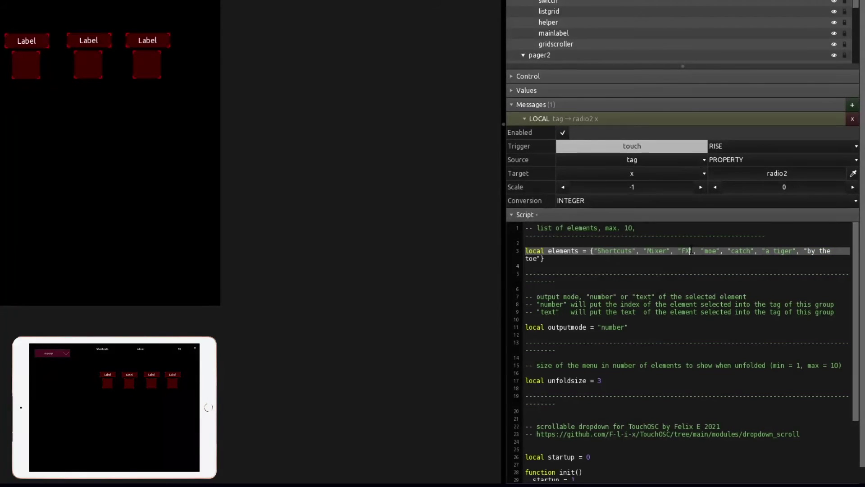
pyautogui.moveTo(698, 251); pyautogui.dragTo(542, 259)
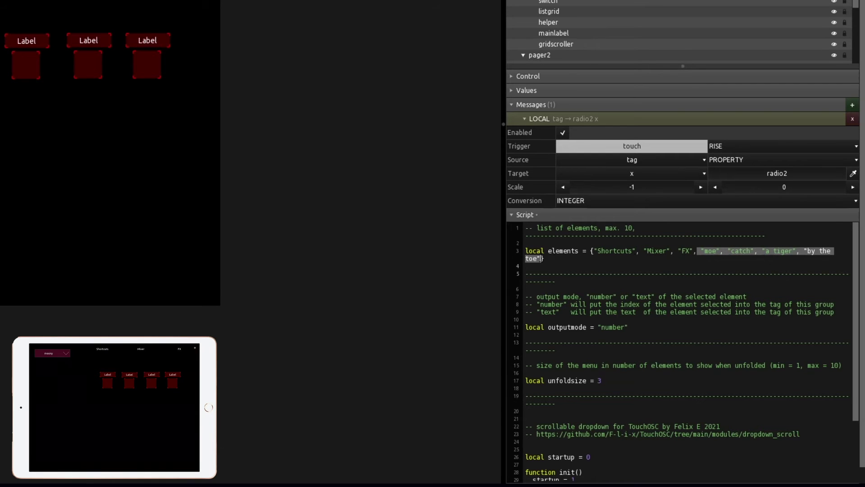
pyautogui.press('BackSpace')
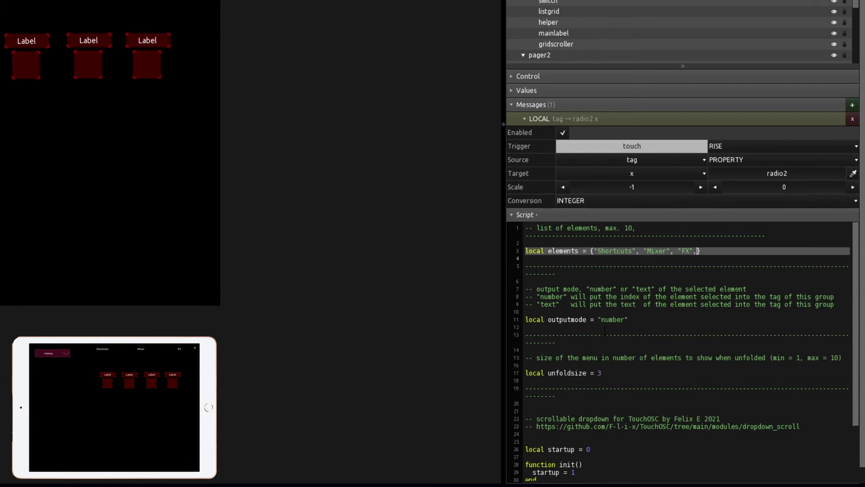
pyautogui.press('BackSpace')
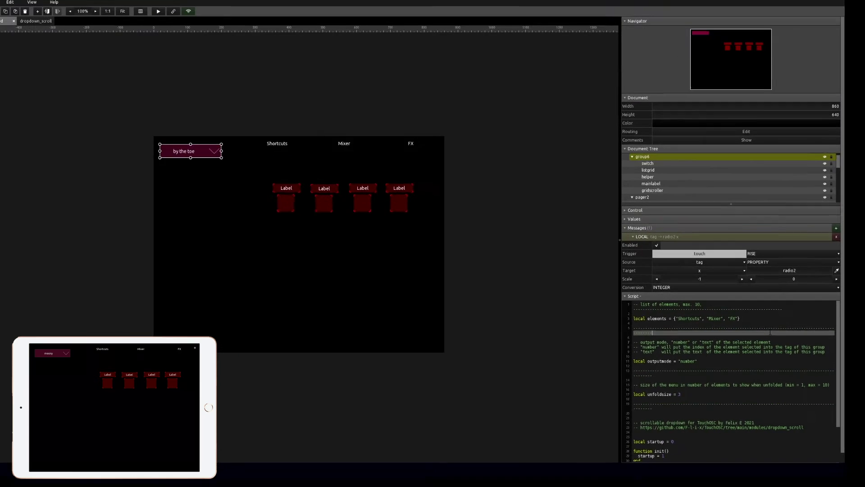
# - Apply the script edit so the dropdown shows Shortcuts, then reselect the dropdown group
pyautogui.click(594, 280)
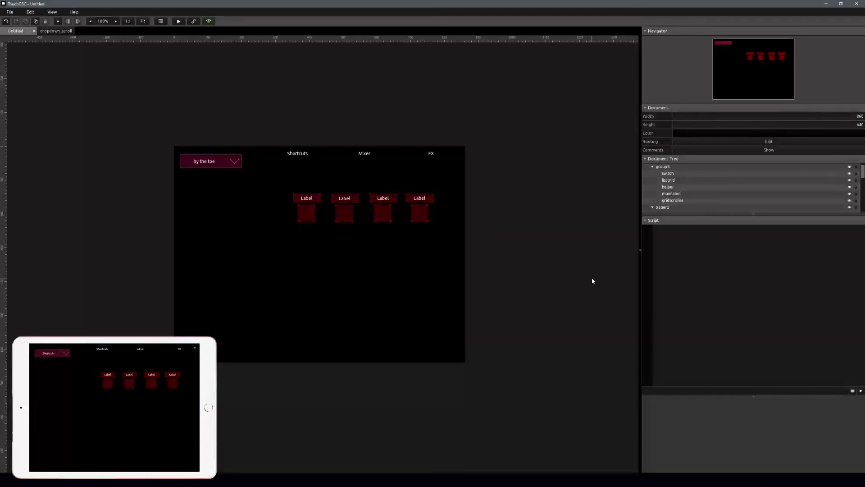
pyautogui.click(207, 164)
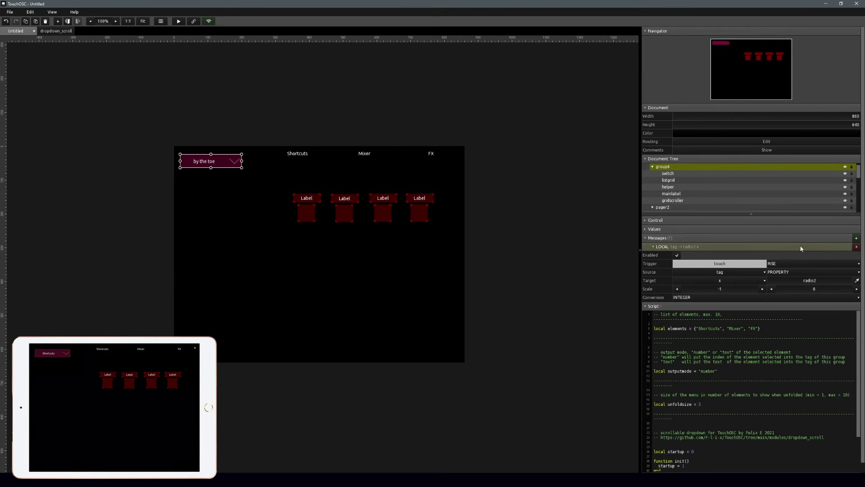
# - Retarget the dropdown's message to pager2's page so selections switch pager tabs
pyautogui.click(858, 281)
pyautogui.click(373, 181)
pyautogui.click(534, 359)
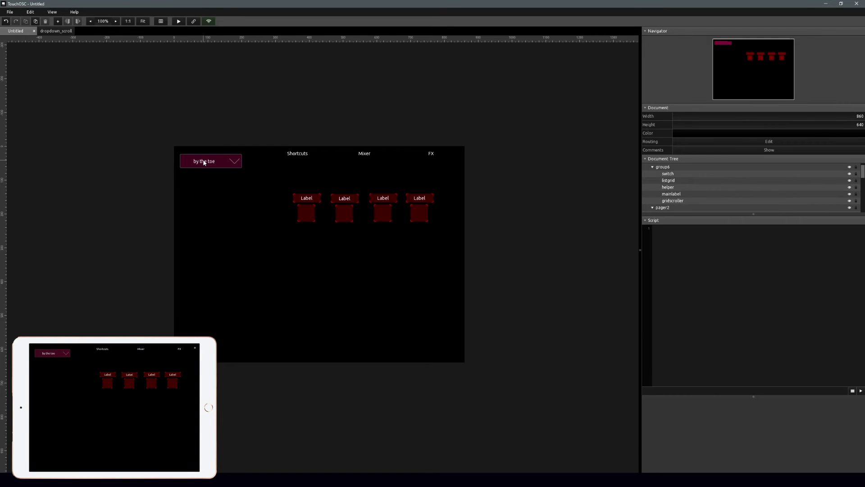
pyautogui.click(204, 162)
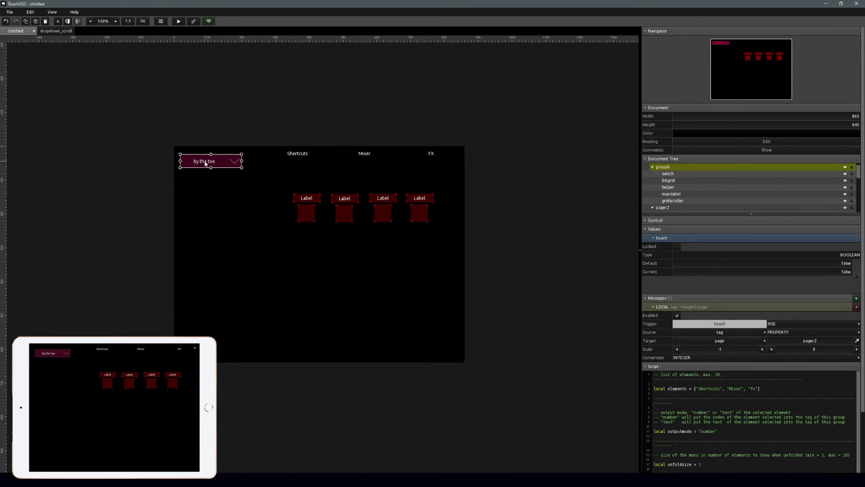
# - Set the dropdown mainlabel's default text to "Menu"
pyautogui.doubleClick(205, 163)
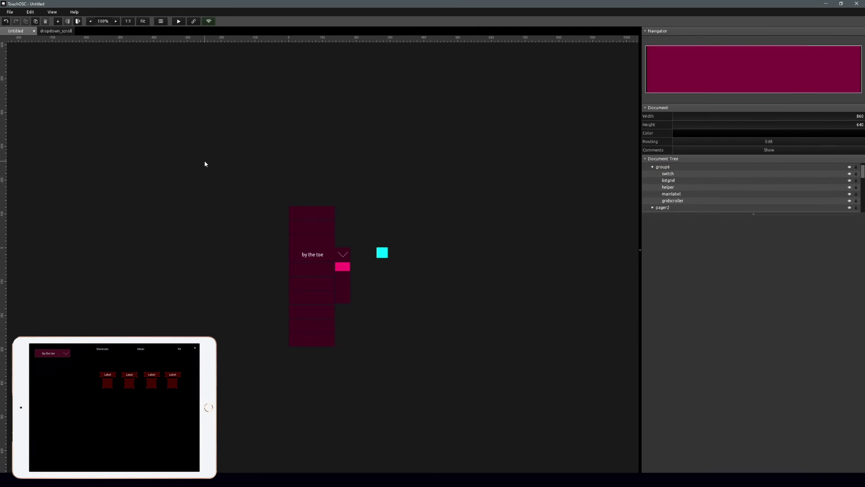
pyautogui.click(310, 251)
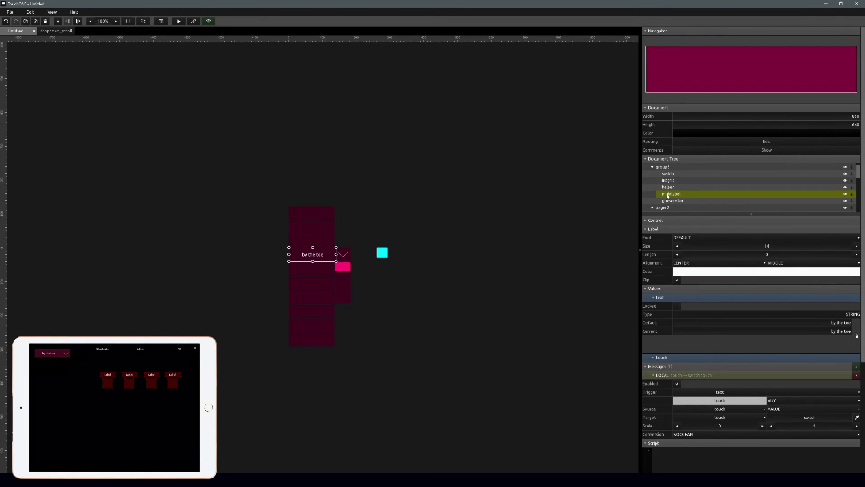
pyautogui.click(847, 323)
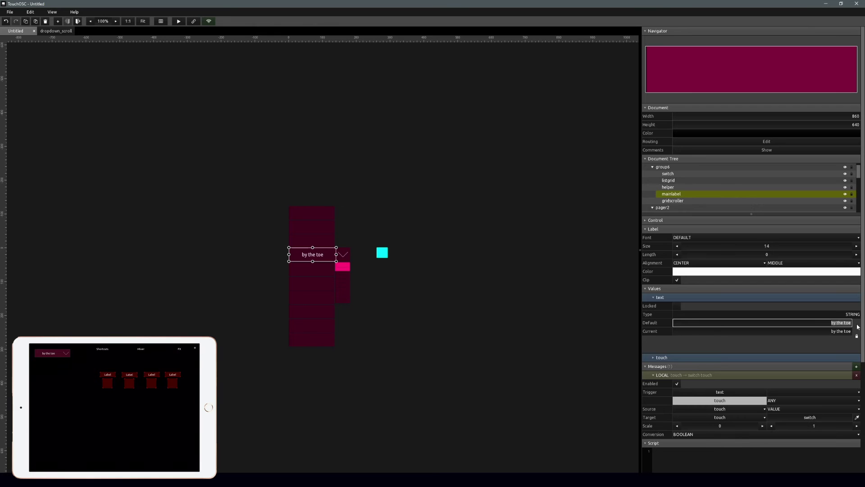
pyautogui.write('Shortcuts')
pyautogui.doubleClick(833, 322)
pyautogui.moveTo(833, 323); pyautogui.dragTo(864, 326)
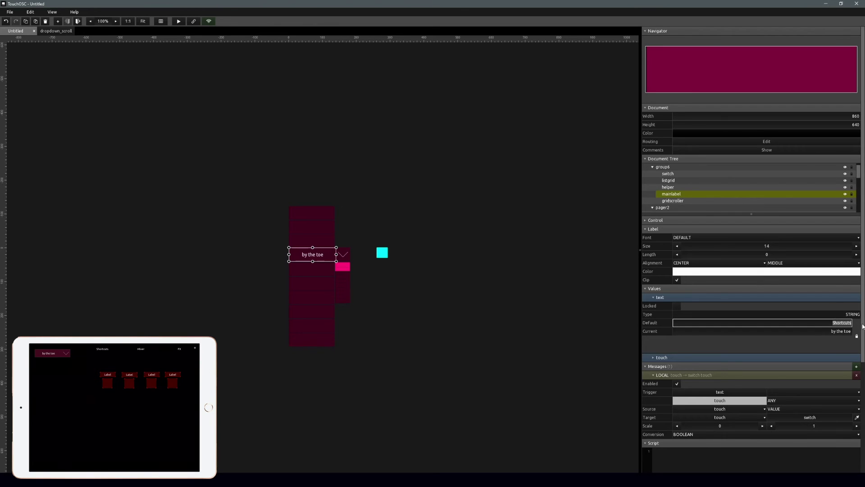
pyautogui.write('Menu')
pyautogui.press('Return')
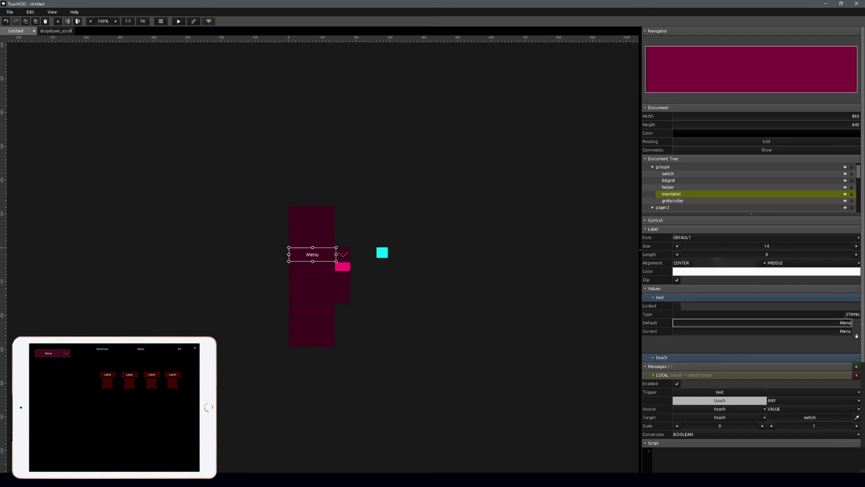
pyautogui.click(603, 323)
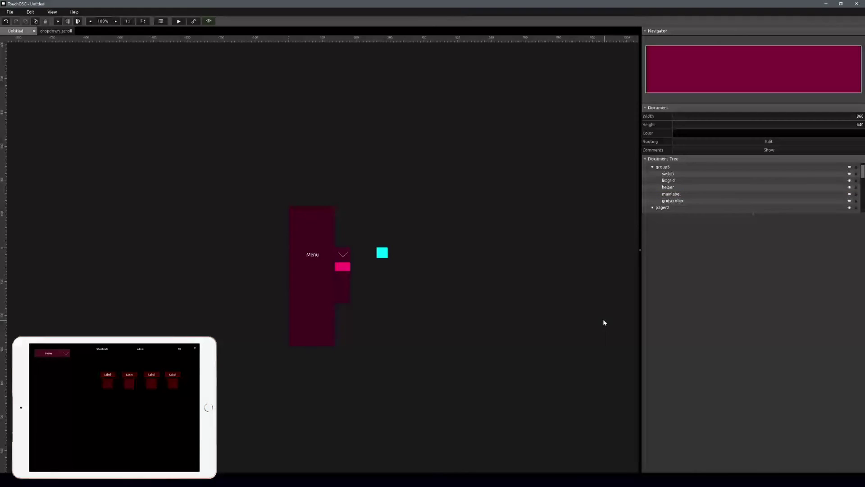
pyautogui.click(439, 84)
# - Add a fourth page to pager2 with the tab label "tim"
pyautogui.click(274, 269)
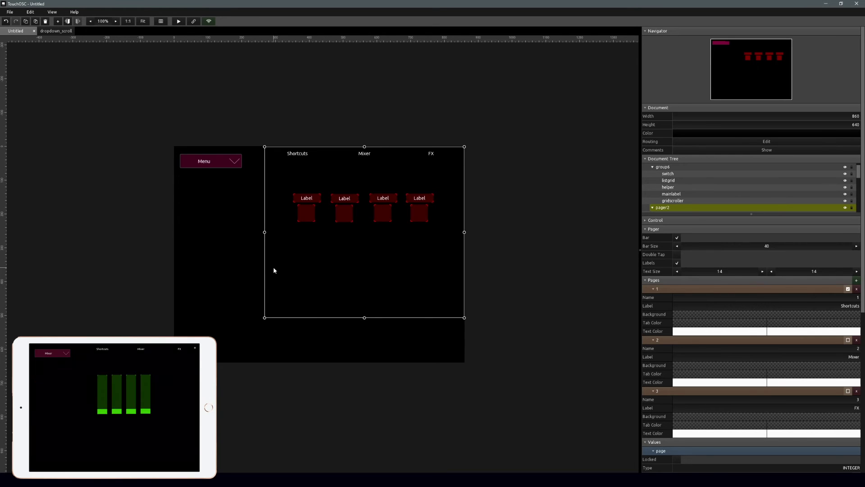
pyautogui.click(213, 239)
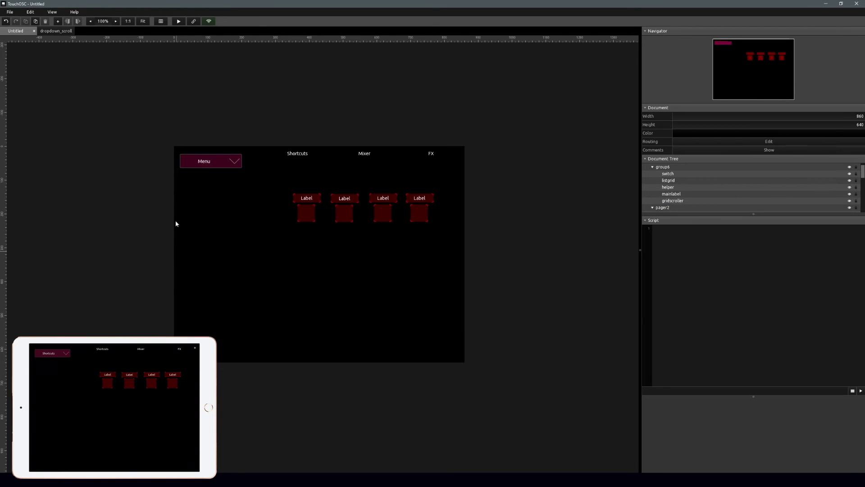
pyautogui.click(435, 173)
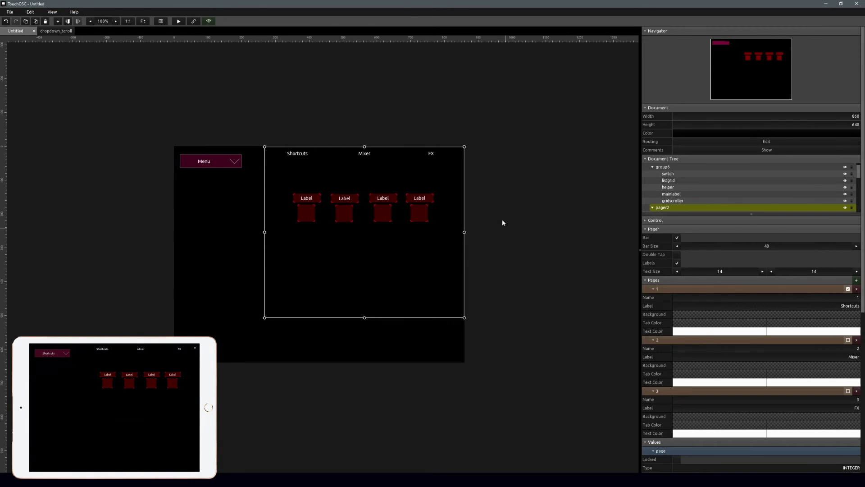
pyautogui.click(857, 281)
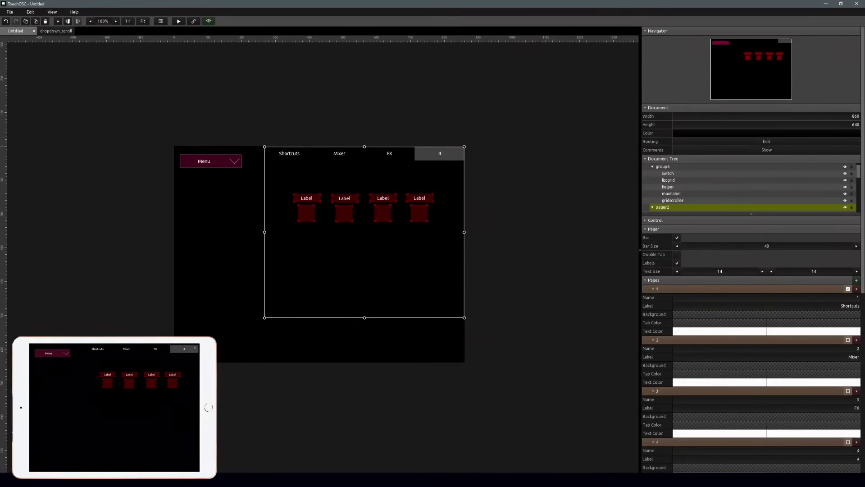
pyautogui.click(858, 459)
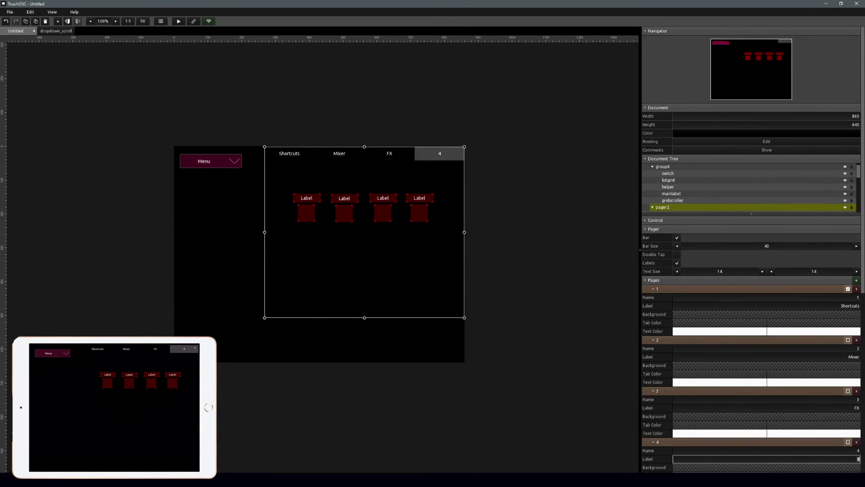
pyautogui.write('tim')
pyautogui.click(603, 373)
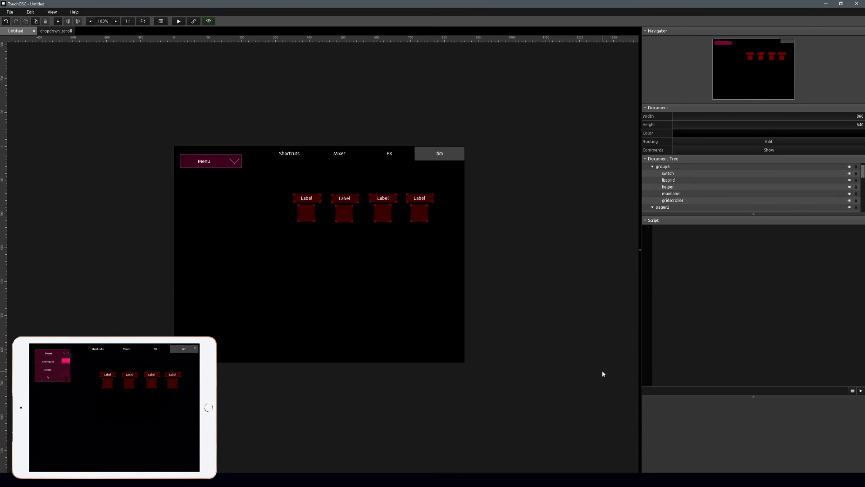
pyautogui.click(203, 161)
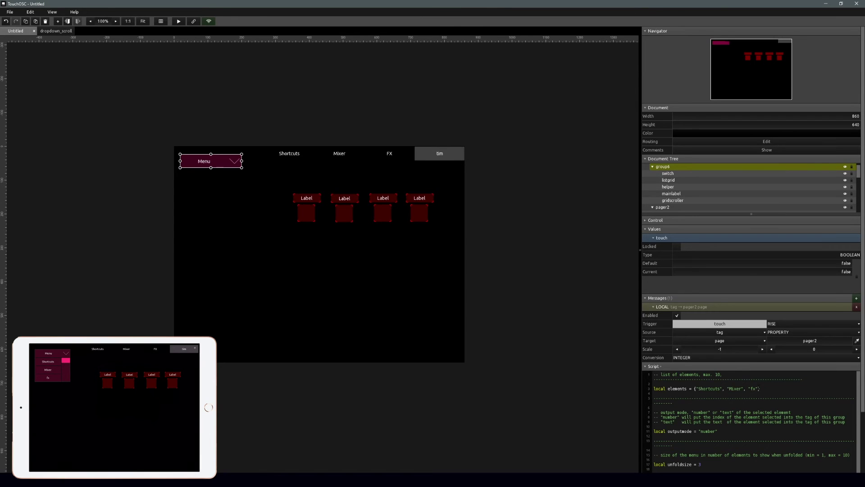
# - Append "tim" as a fourth element after fx in the Menu dropdown's script
pyautogui.click(759, 388)
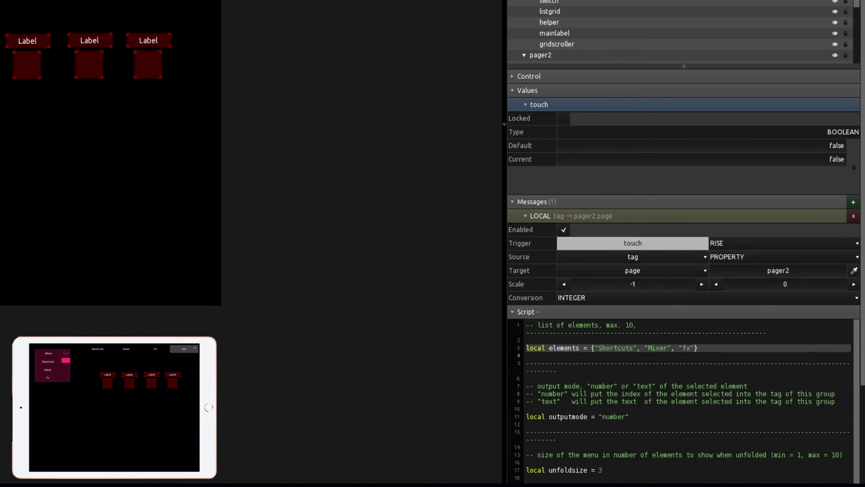
pyautogui.write(', "tim')
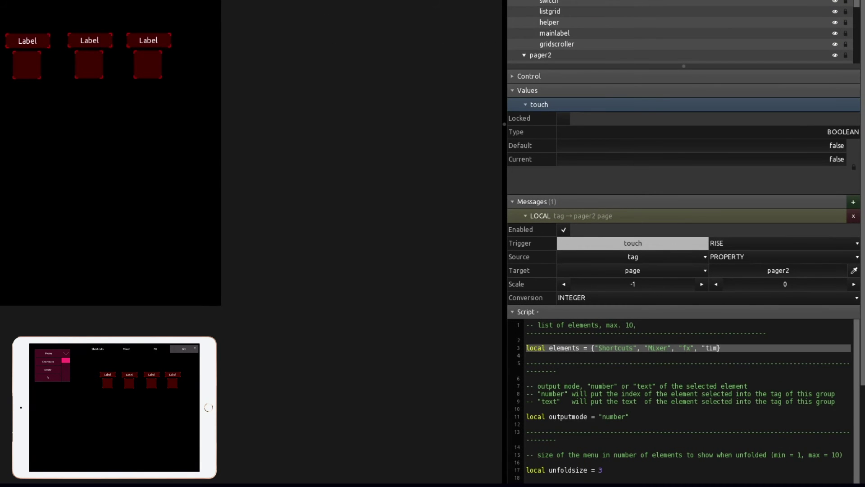
pyautogui.write('"')
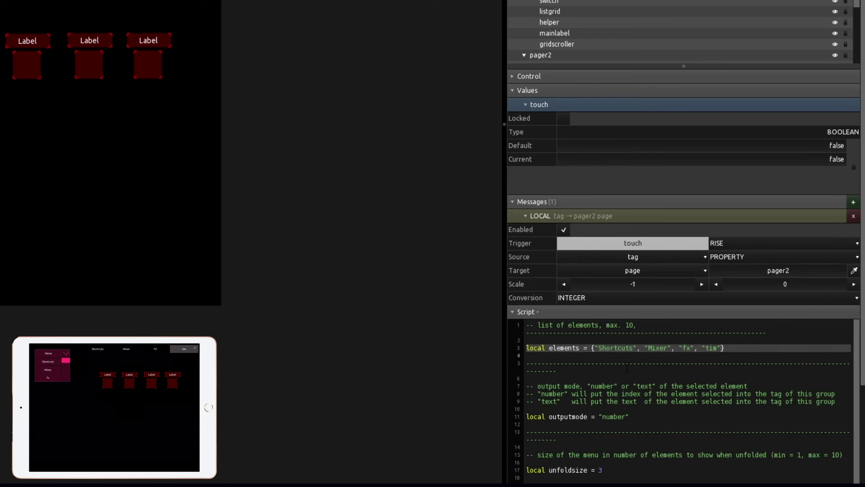
pyautogui.click(402, 279)
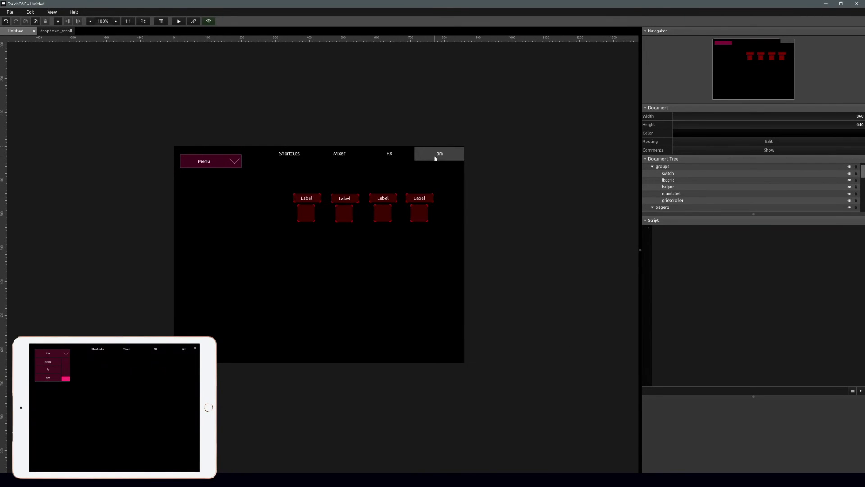
pyautogui.click(388, 180)
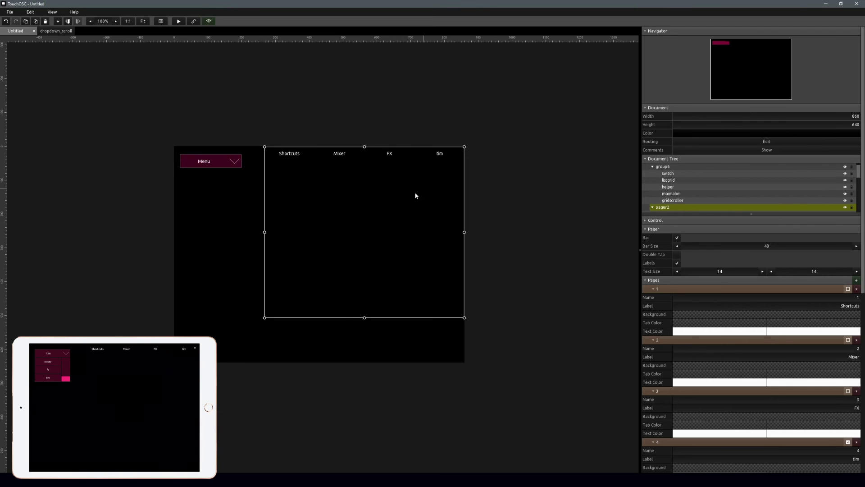
# - Create a text control with default text "tim" on the pager's fourth page
pyautogui.click(507, 201)
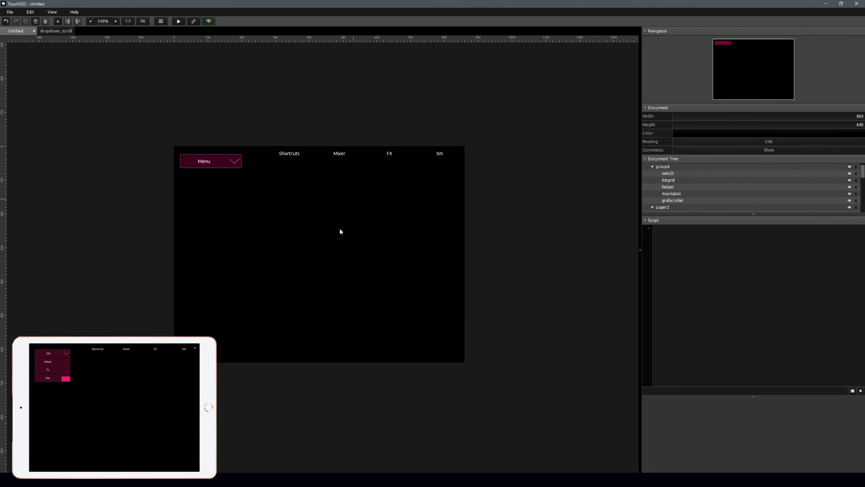
pyautogui.doubleClick(361, 226)
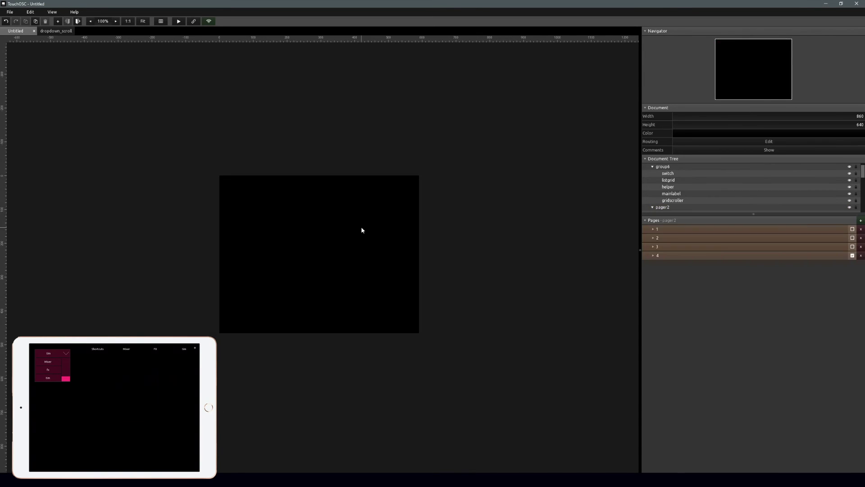
pyautogui.rightClick(257, 228)
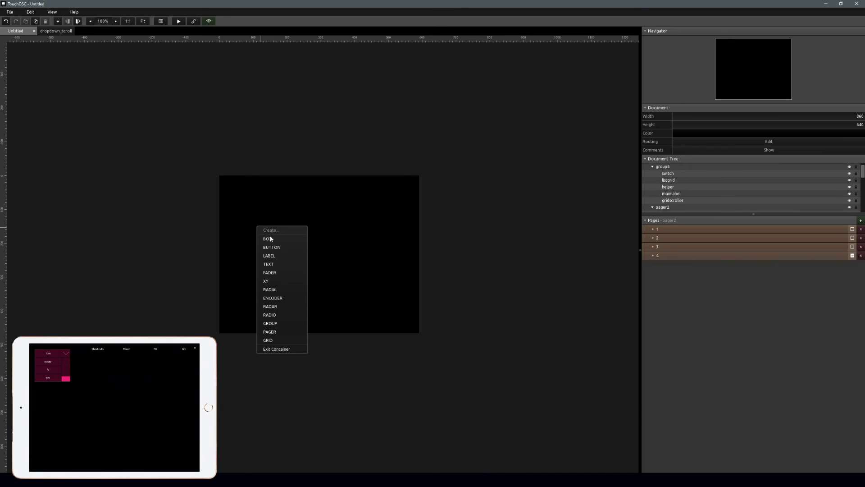
pyautogui.click(284, 264)
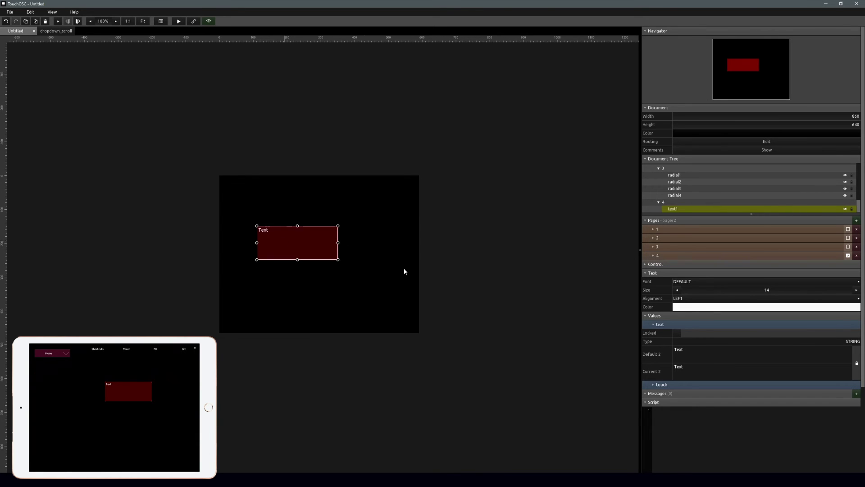
pyautogui.click(657, 350)
pyautogui.write('tim')
pyautogui.click(546, 320)
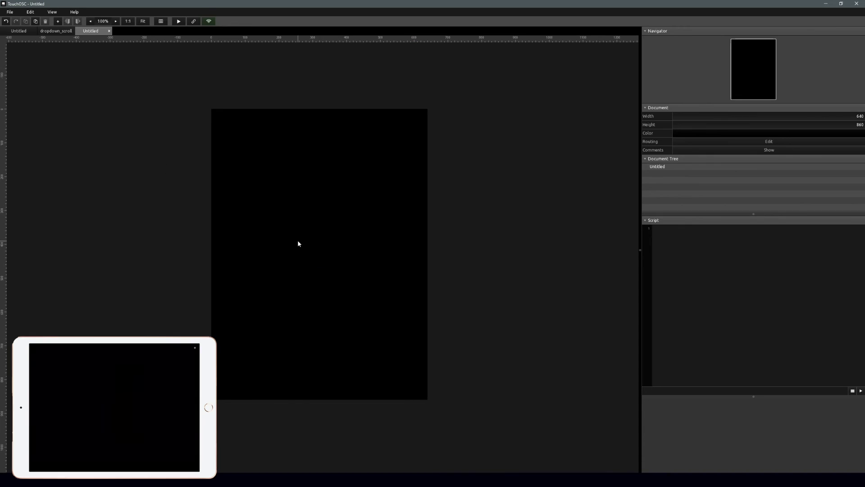
# - Create a fader and paste the Menu dropdown just above it
pyautogui.rightClick(298, 241)
pyautogui.click(322, 290)
pyautogui.click(340, 144)
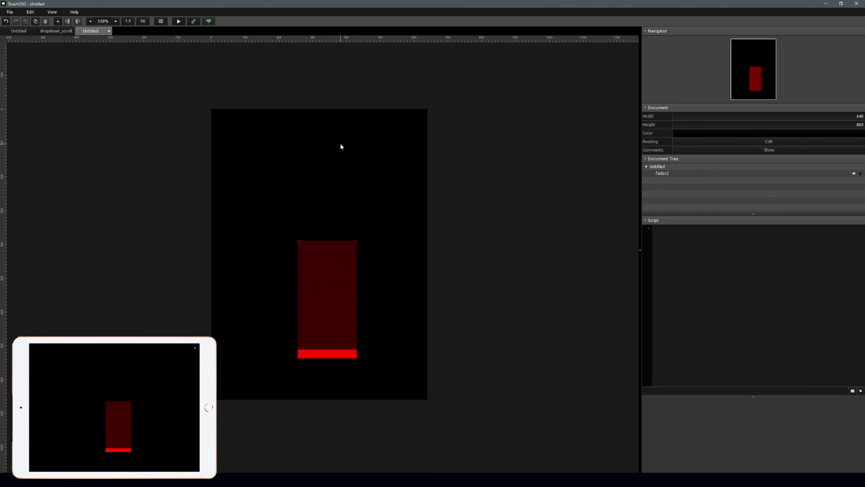
pyautogui.hotkey('ctrl', 'v')
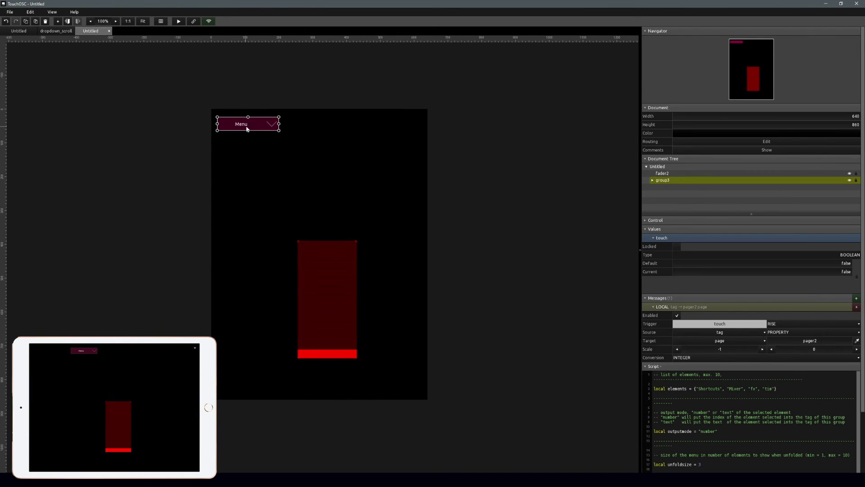
pyautogui.moveTo(248, 127); pyautogui.dragTo(327, 228)
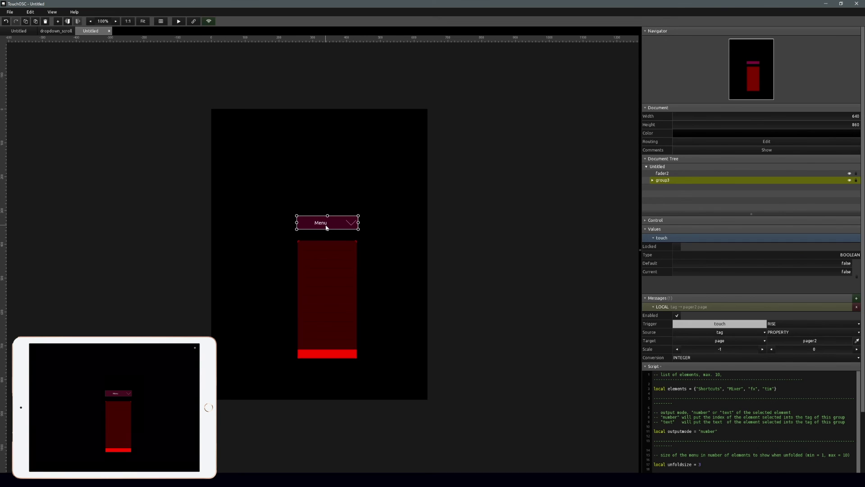
# - Change the dropdown script's elements to "Solo", "Mute", "Arm", removing tim
pyautogui.doubleClick(711, 388)
pyautogui.write('Solo')
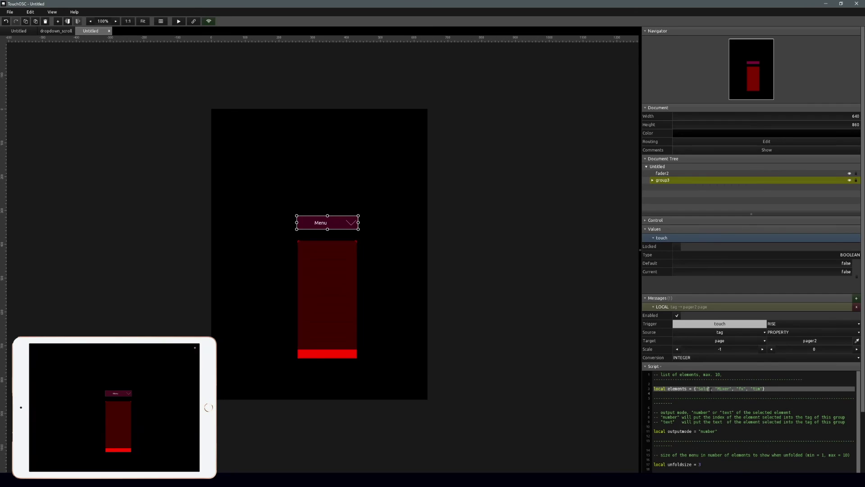
pyautogui.doubleClick(724, 388)
pyautogui.write('Mute')
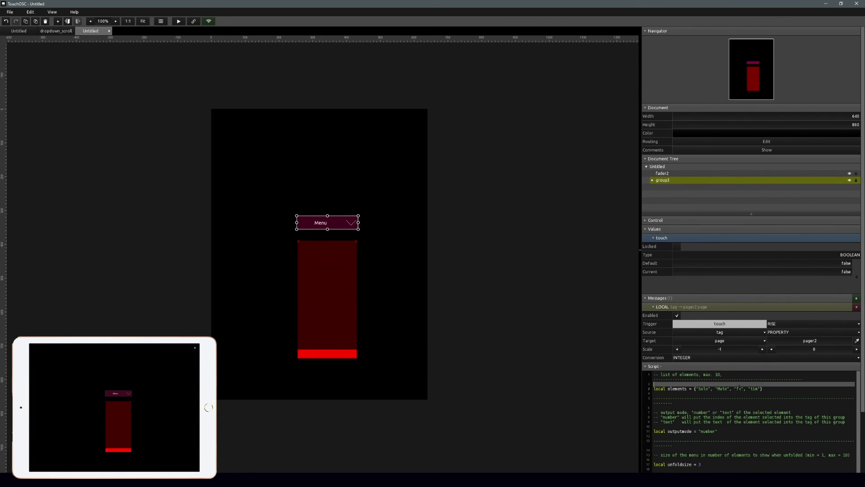
pyautogui.doubleClick(739, 389)
pyautogui.write('Arm')
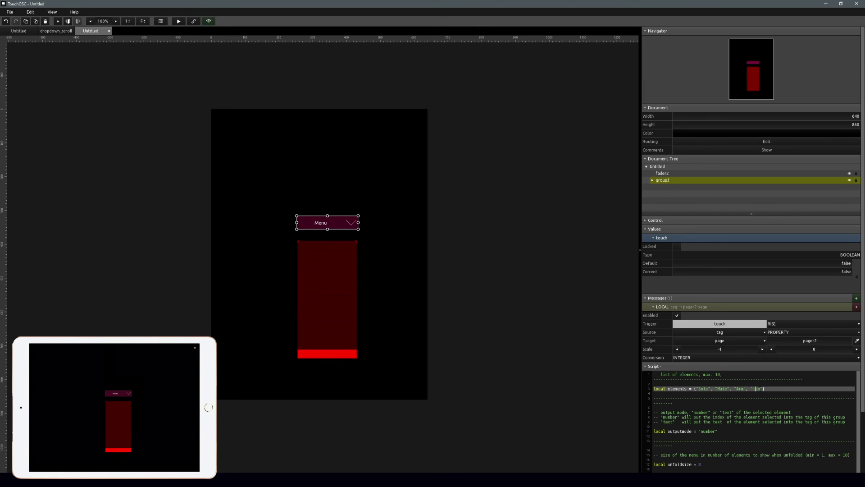
pyautogui.moveTo(749, 388); pyautogui.dragTo(764, 388)
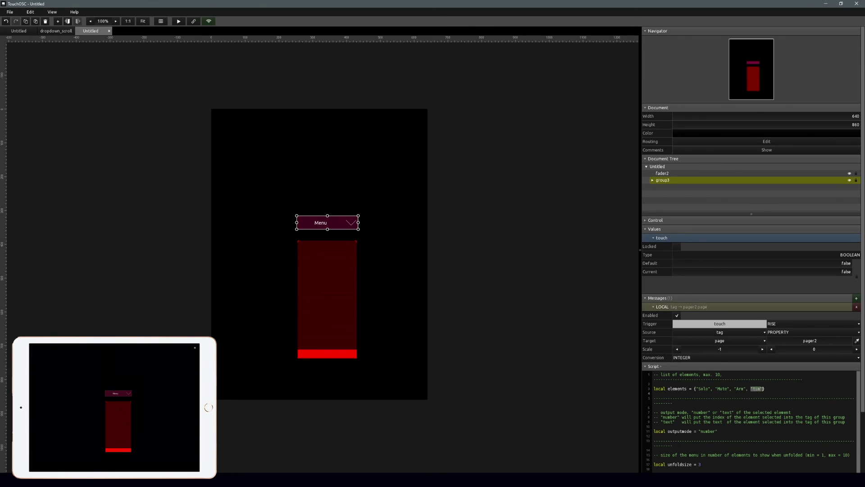
pyautogui.press('BackSpace')
pyautogui.press('BackSpace')
pyautogui.click(756, 366)
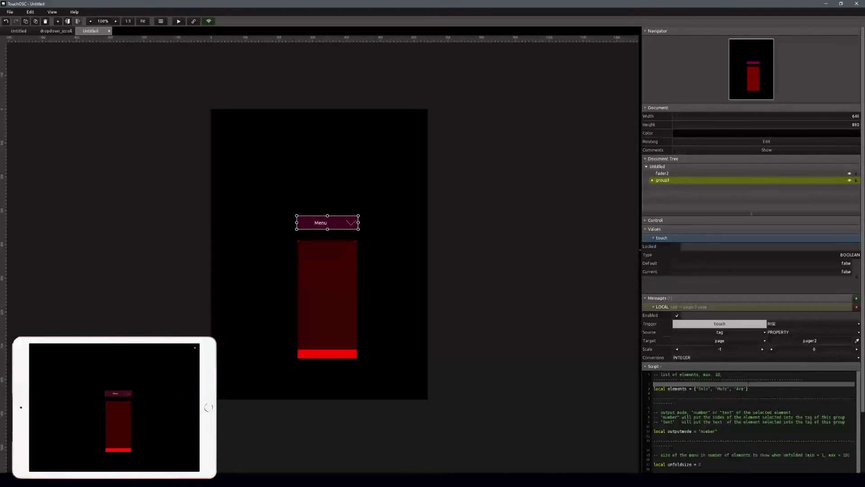
pyautogui.click(556, 329)
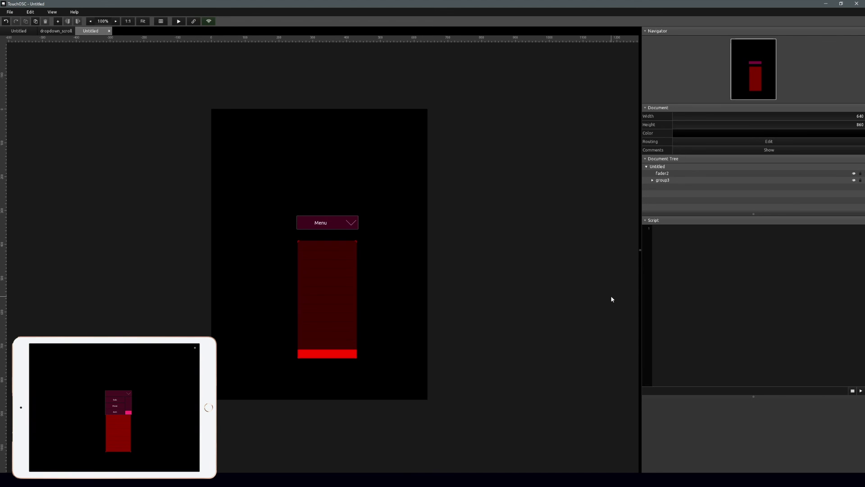
# - Reduce the Menu dropdown script's unfold size from 3 to 1
pyautogui.click(332, 221)
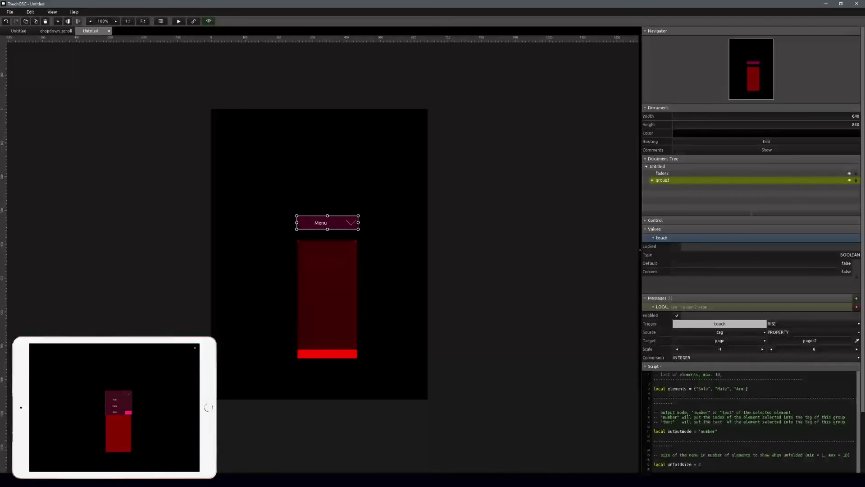
pyautogui.scroll(-1, 706, 452)
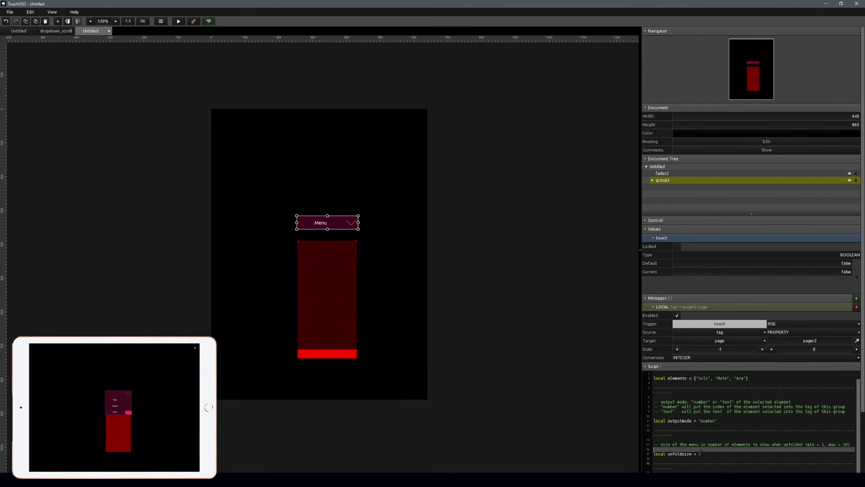
pyautogui.doubleClick(700, 454)
pyautogui.press('BackSpace')
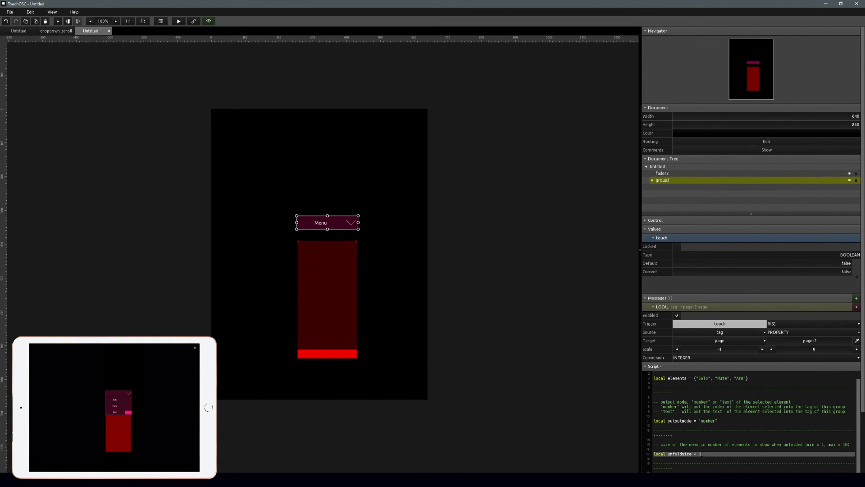
pyautogui.click(502, 215)
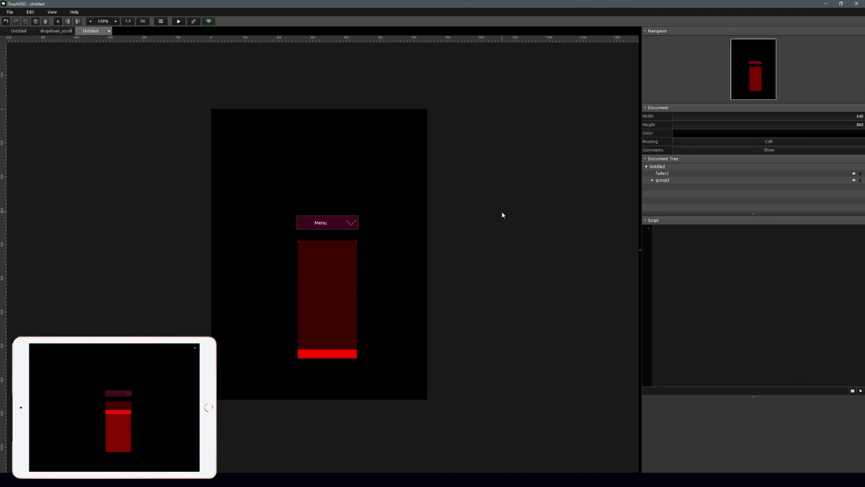